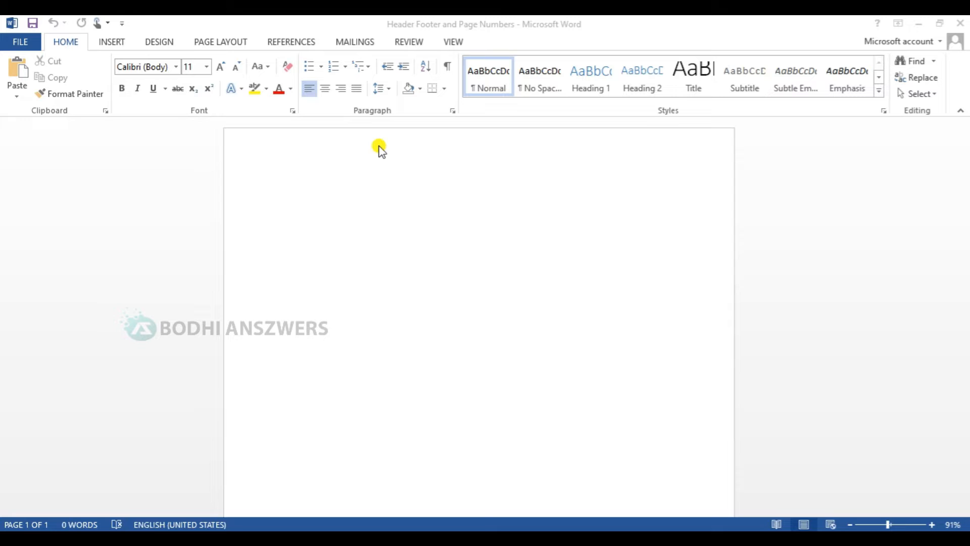
Step: Write a header with BODHIN ANSZWERS at the left margin and the street address right-aligned
click(464, 143)
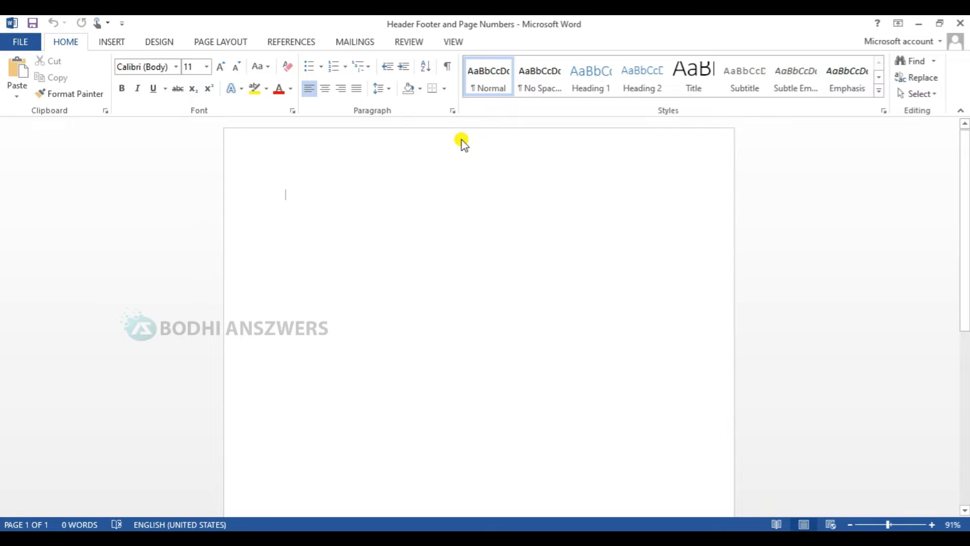
double_click(463, 143)
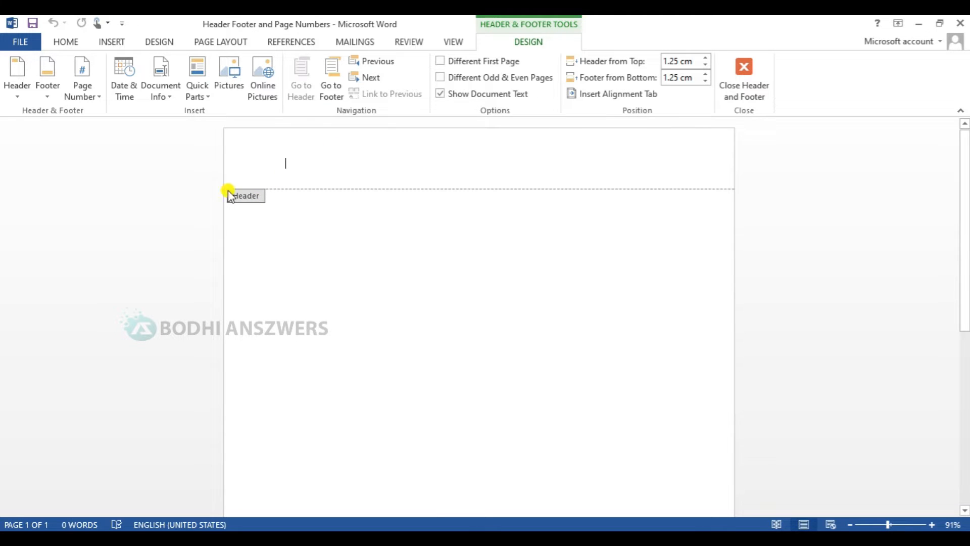
text(BODHIN ANSZWERS)
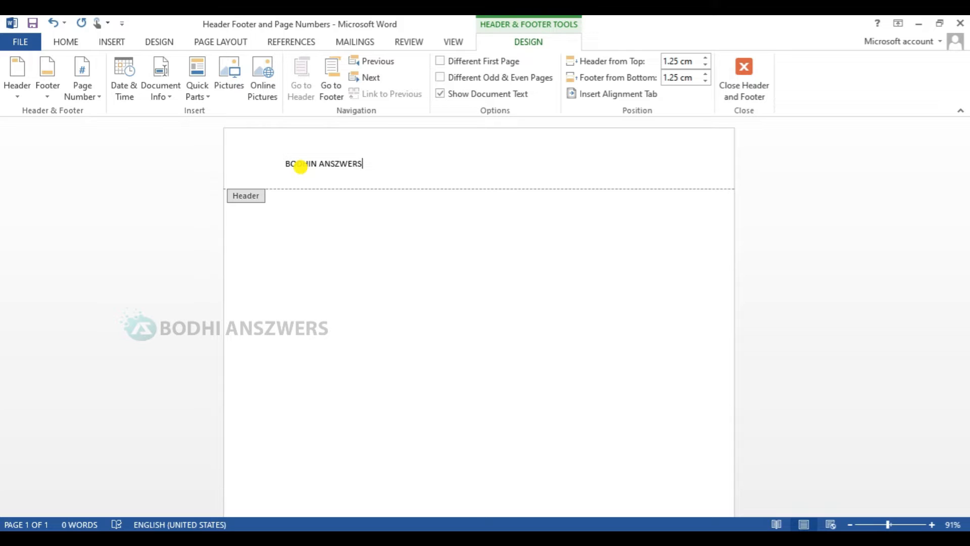
double_click(651, 163)
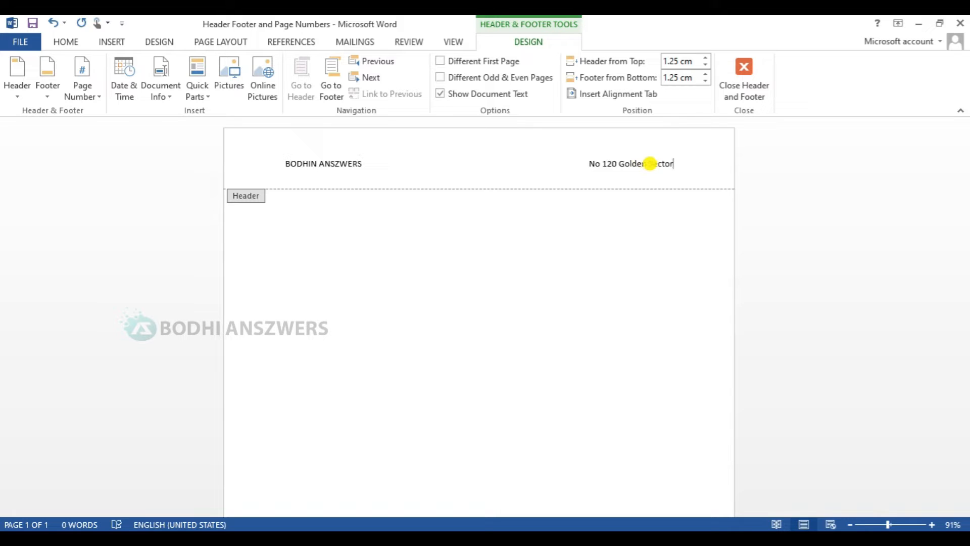
key(Return)
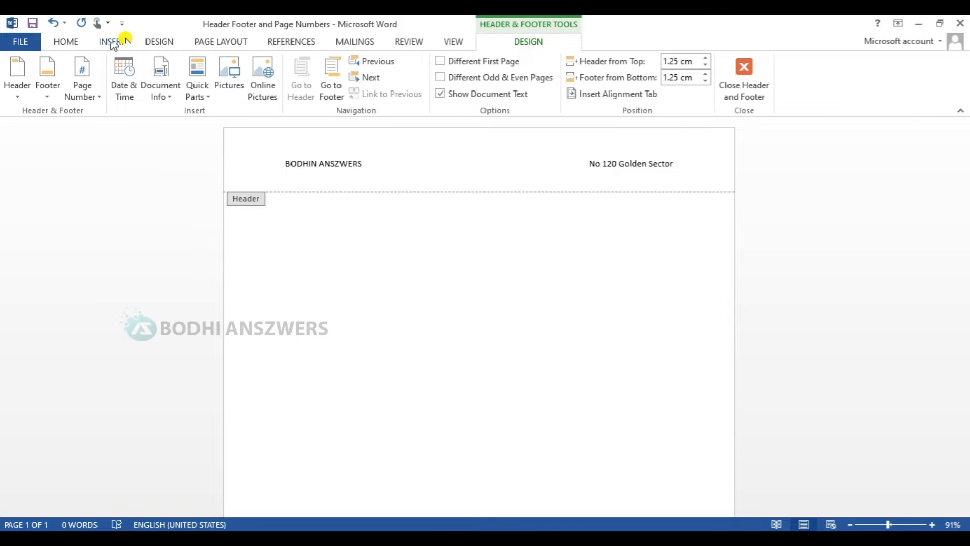
double_click(403, 253)
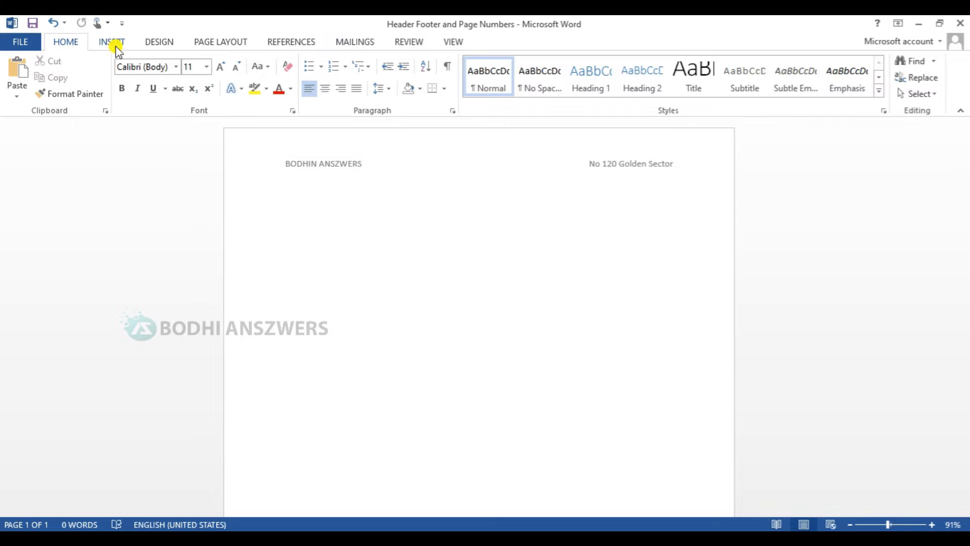
Step: Apply the built-in Facet header, with its blue corner graphic and page number 1
click(114, 45)
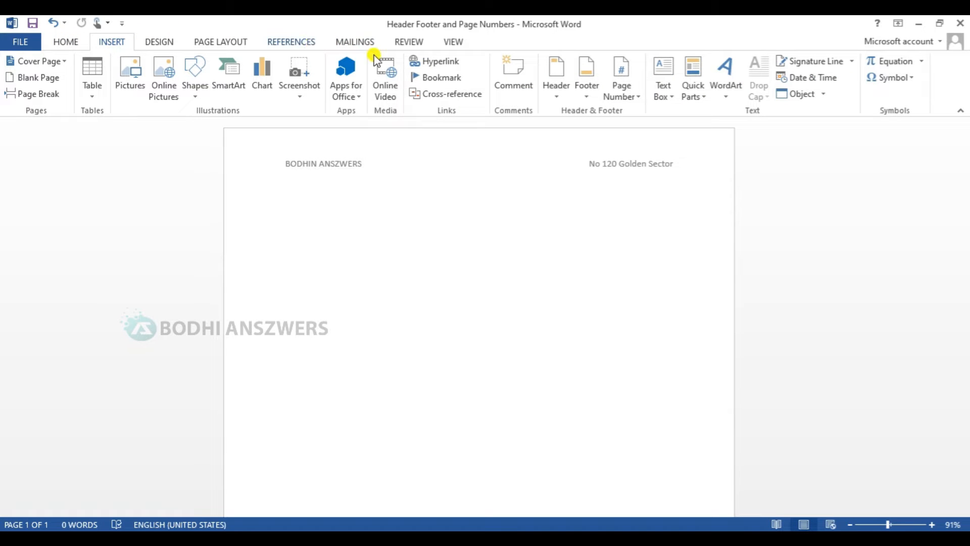
click(551, 96)
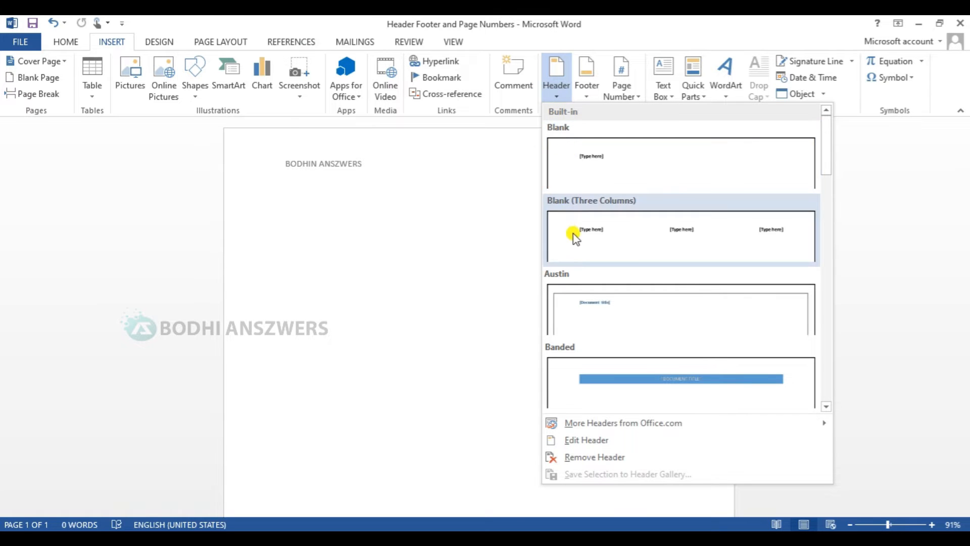
drag(825, 173, 828, 240)
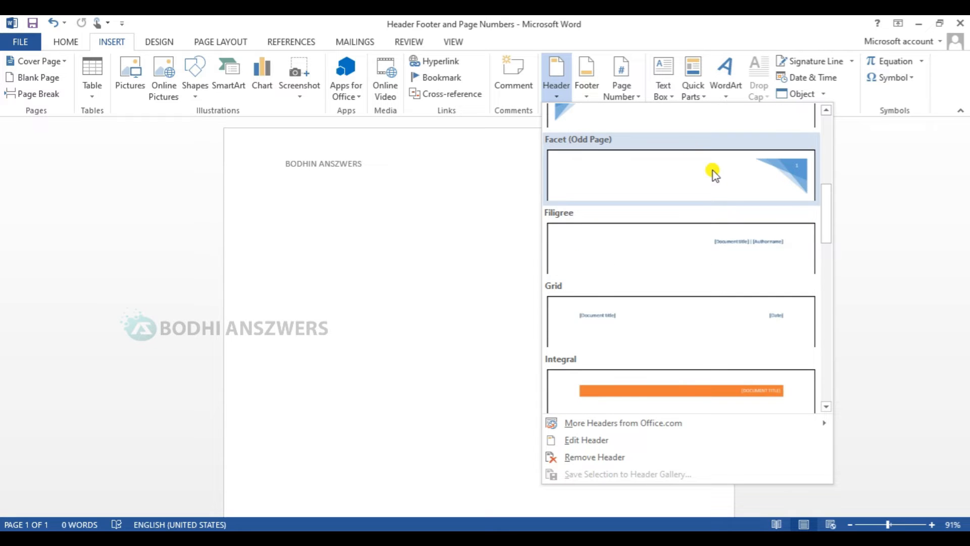
click(646, 108)
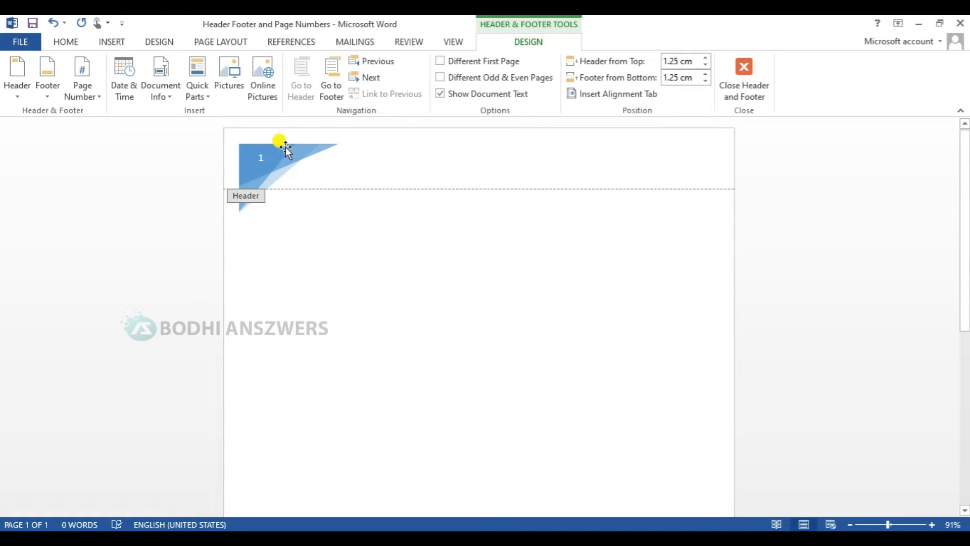
click(113, 43)
click(557, 85)
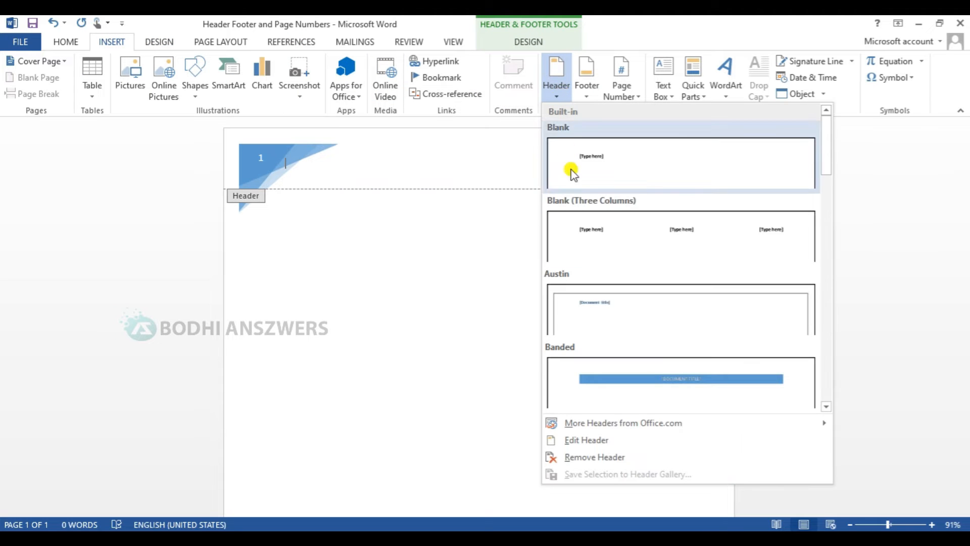
Step: Apply the Blank (Three Columns) header: BODHI ANSZWERS left, ANszwers right, centre placeholder deleted
click(758, 235)
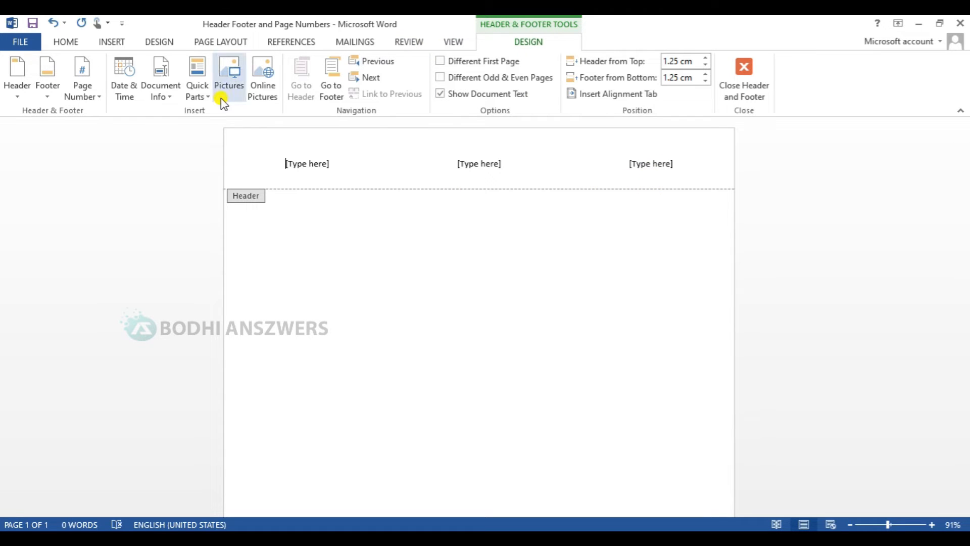
click(321, 163)
text(BODHI ANSZWERS)
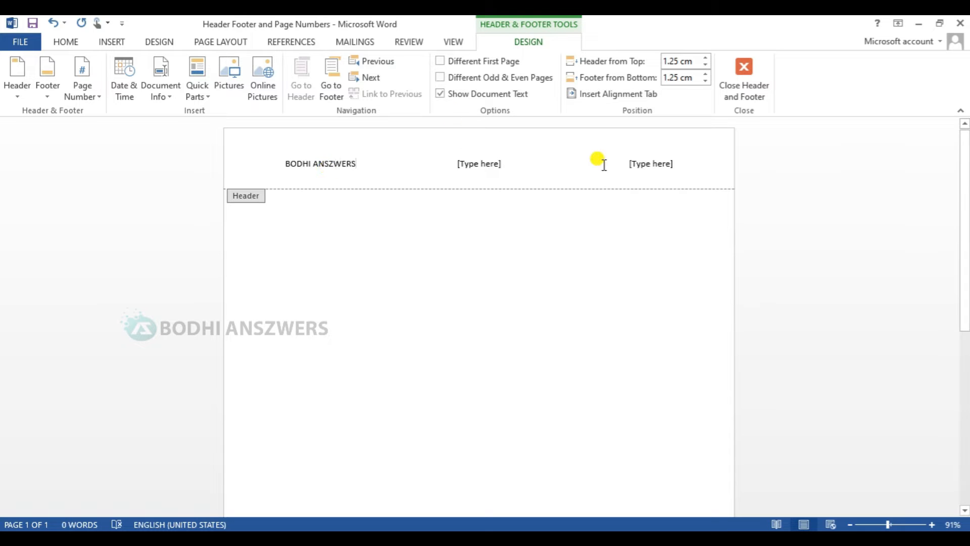
click(646, 164)
text(ANszwers)
click(486, 163)
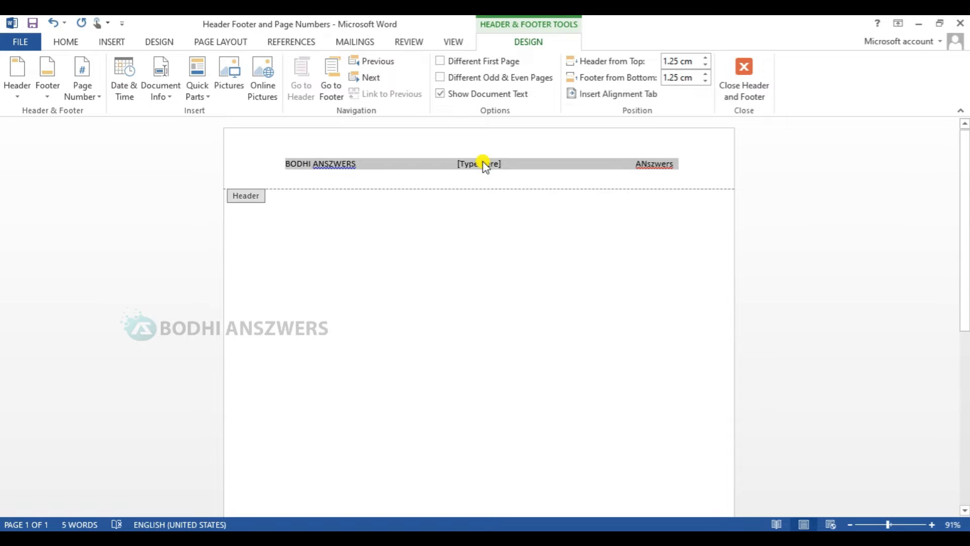
key(Delete)
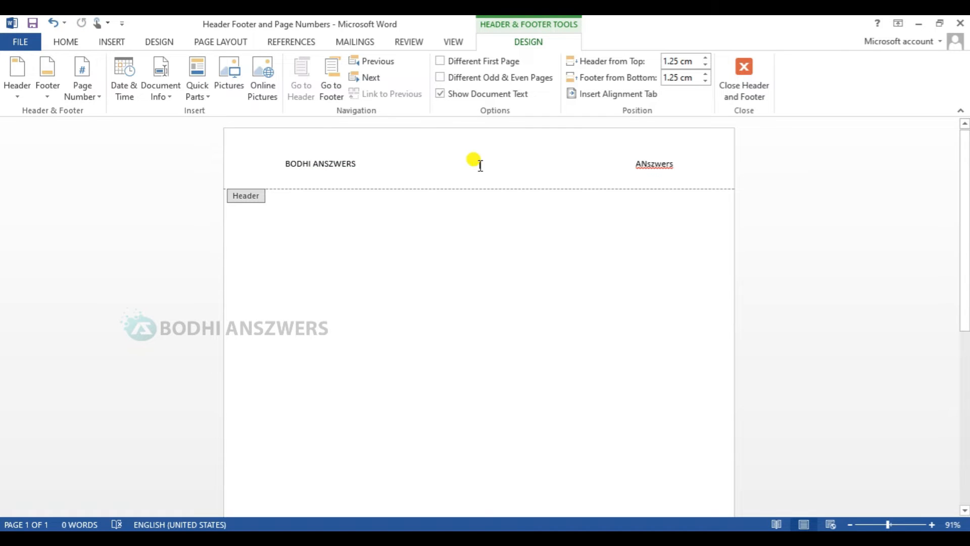
click(347, 166)
double_click(295, 247)
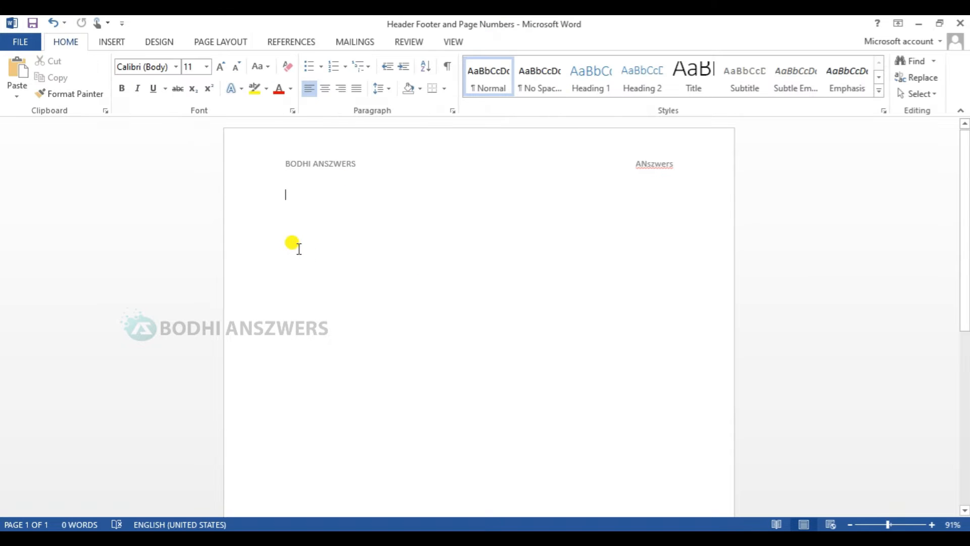
drag(964, 265, 965, 490)
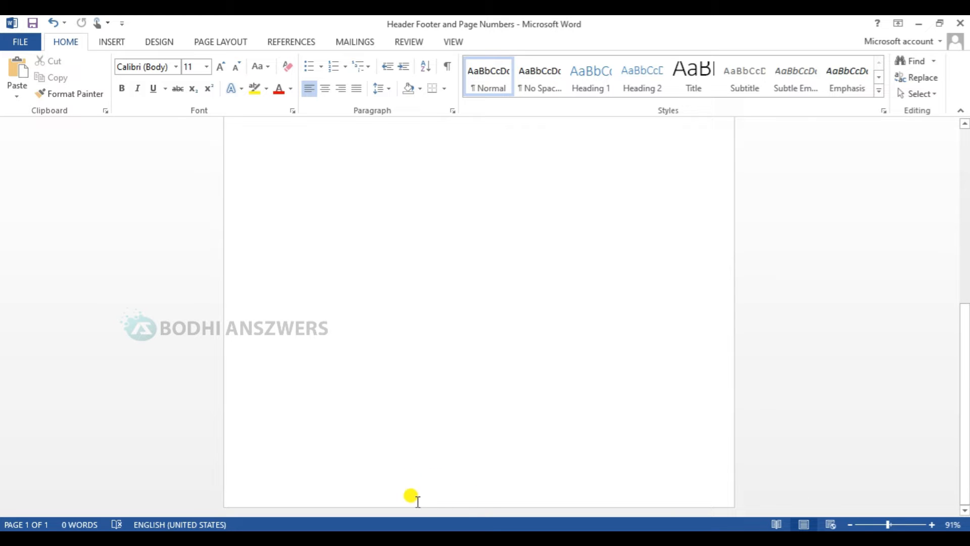
Step: Type a centred page number 1 in the footer and close footer editing
double_click(486, 496)
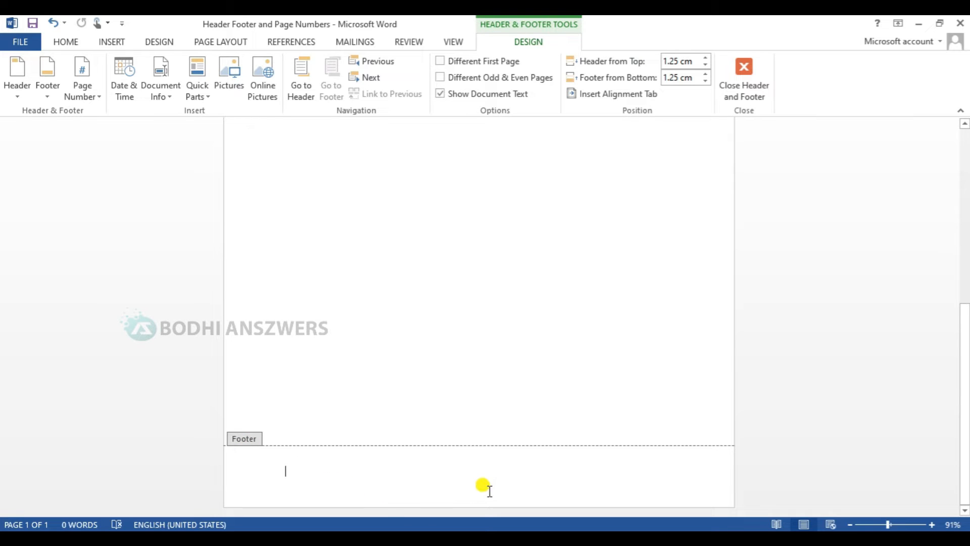
double_click(472, 484)
double_click(470, 481)
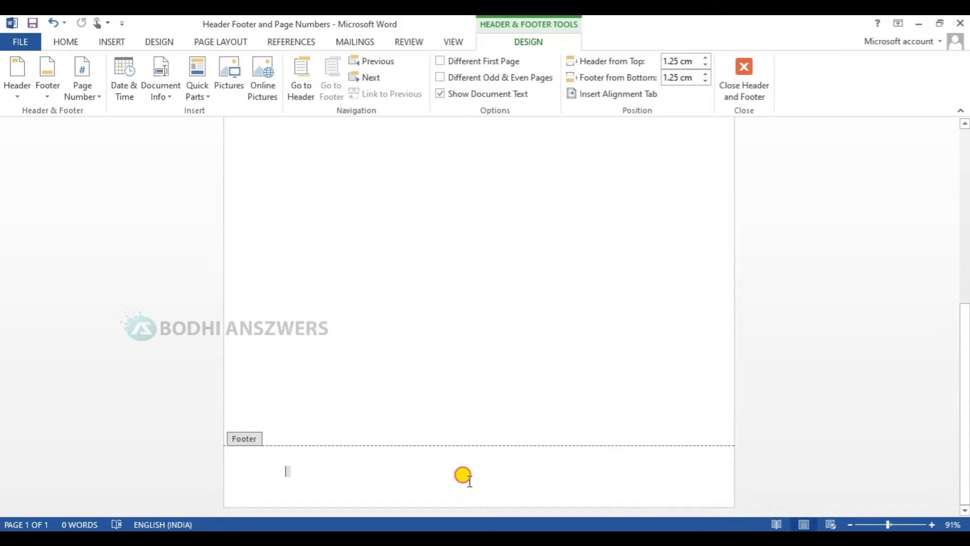
double_click(470, 481)
double_click(467, 480)
double_click(463, 479)
click(451, 477)
text(1)
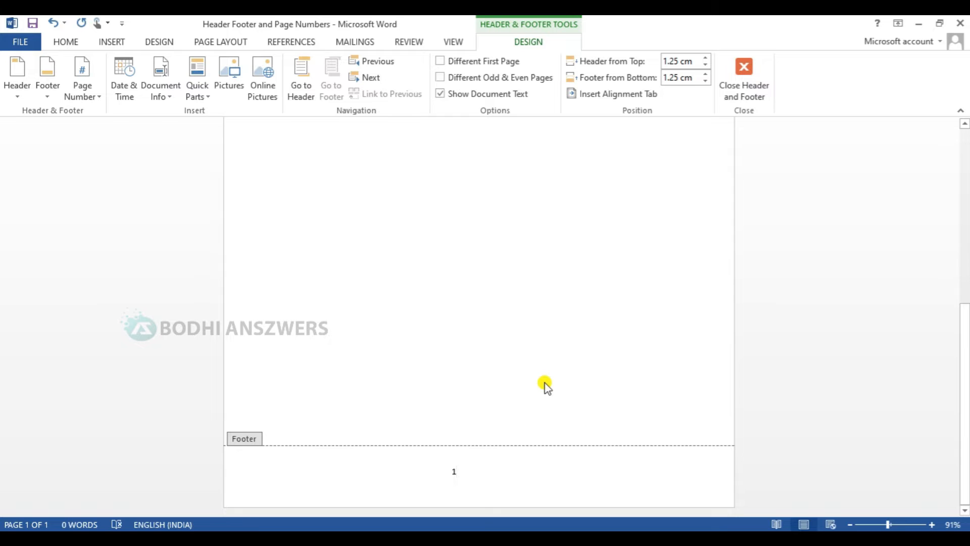
double_click(545, 387)
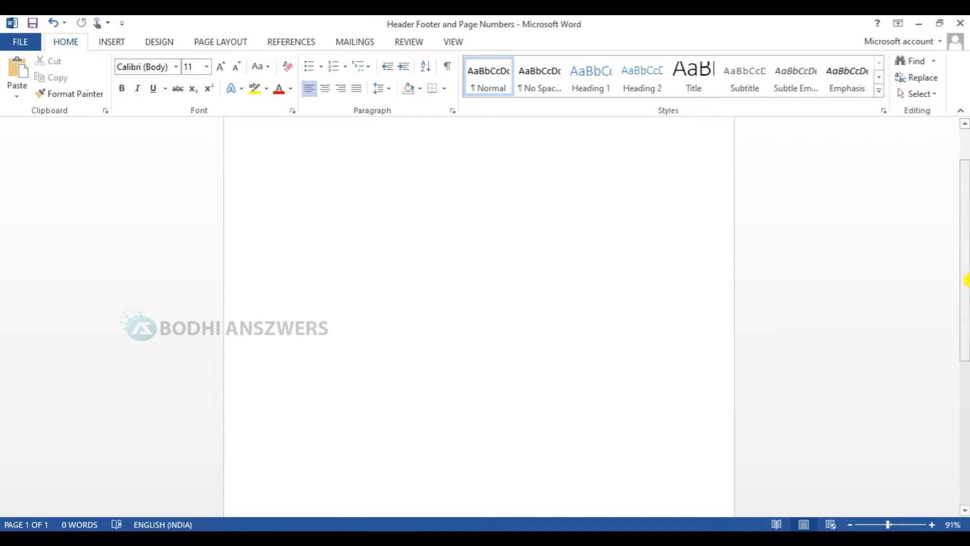
click(537, 429)
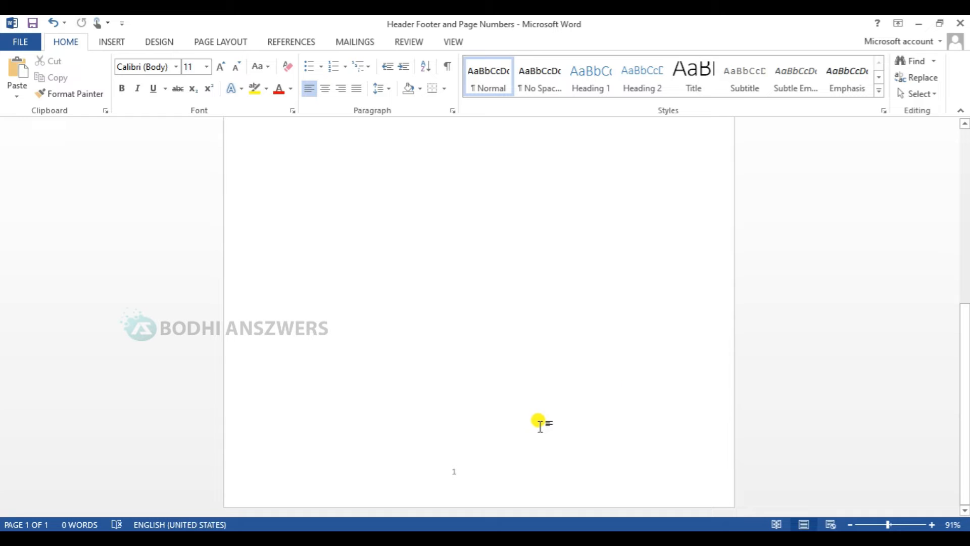
drag(966, 374, 966, 185)
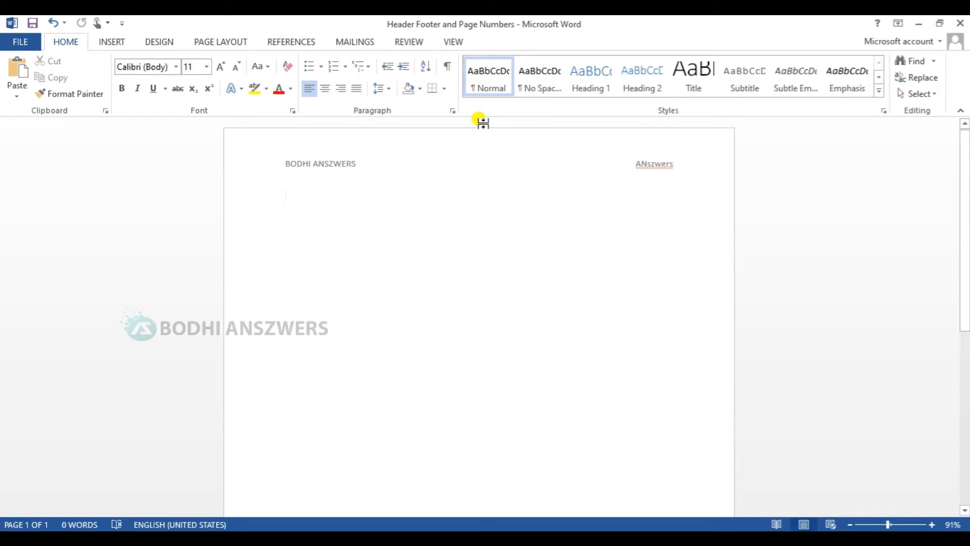
Step: Generate five pages of sample paragraphs with =rand(50) on the first body line
click(380, 303)
text(=rand(5)
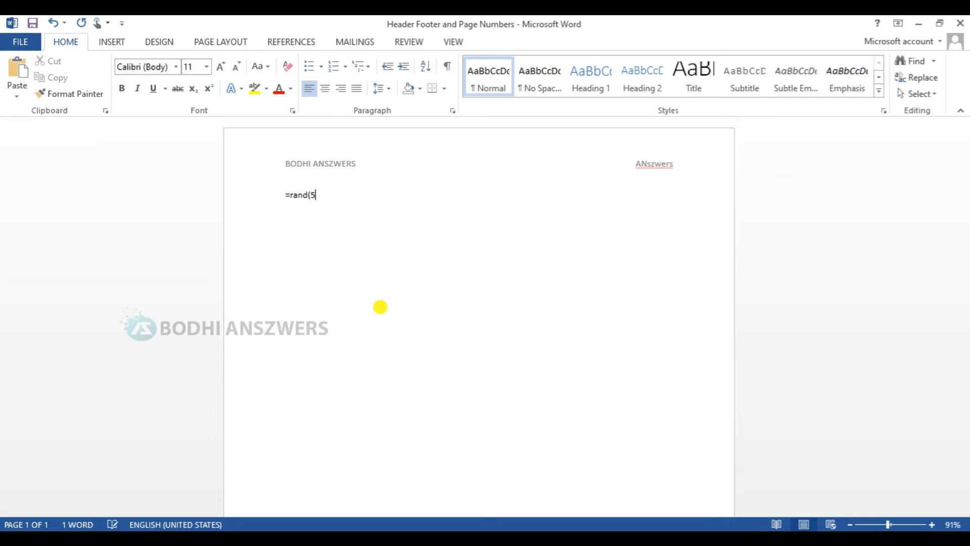
text(0))
key(Return)
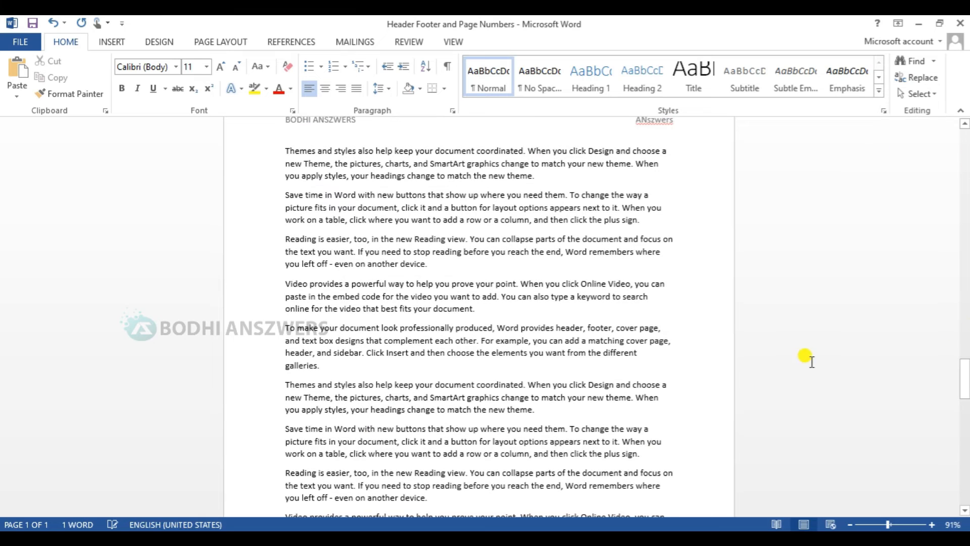
drag(965, 368, 965, 215)
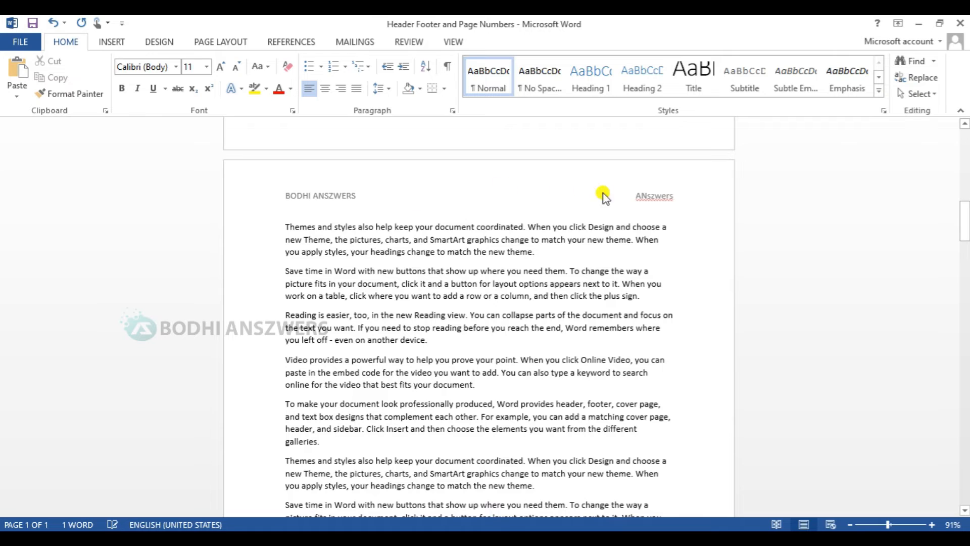
scroll(600, 212, down, 4)
scroll(600, 212, down, 10)
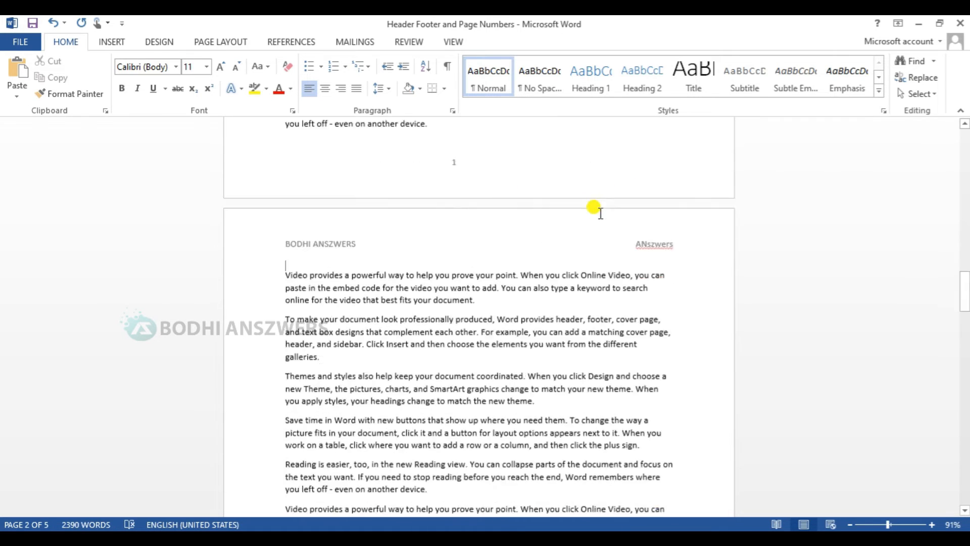
scroll(600, 213, up, 20)
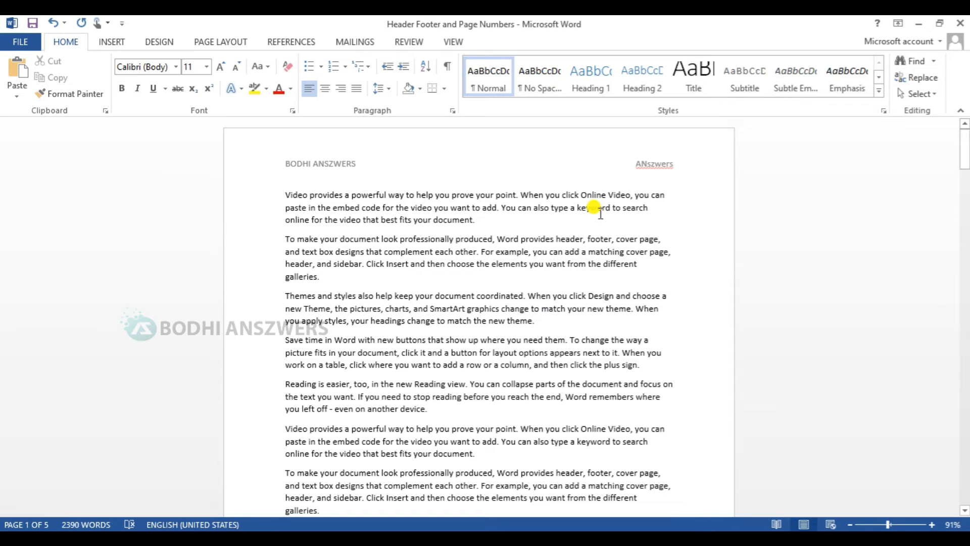
scroll(586, 167, down, 3)
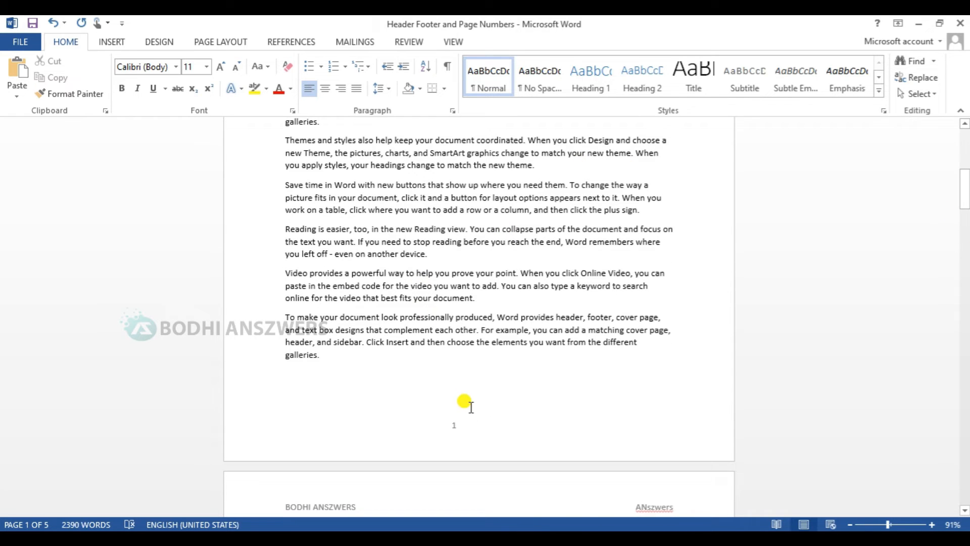
Step: Insert a Plain Number 2 page number at the bottom of every page
double_click(465, 425)
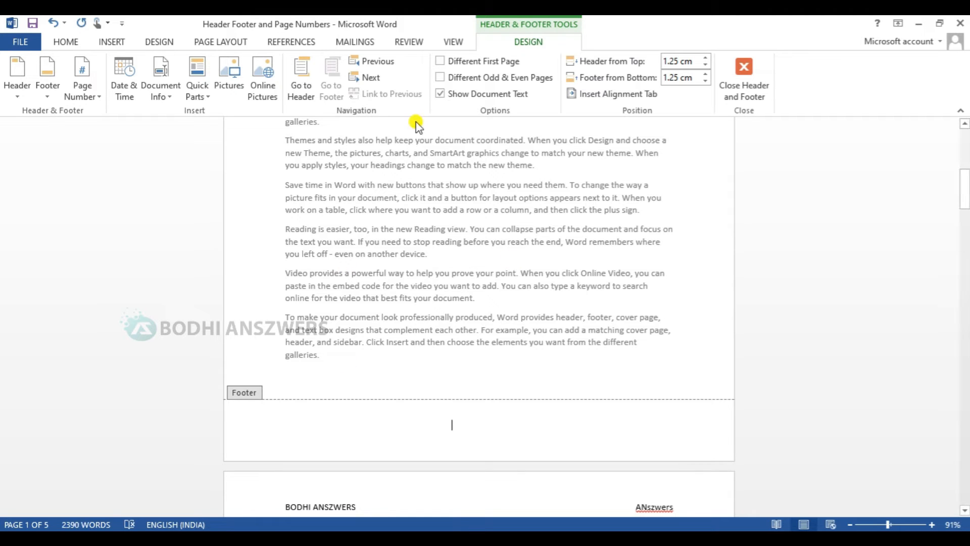
click(95, 96)
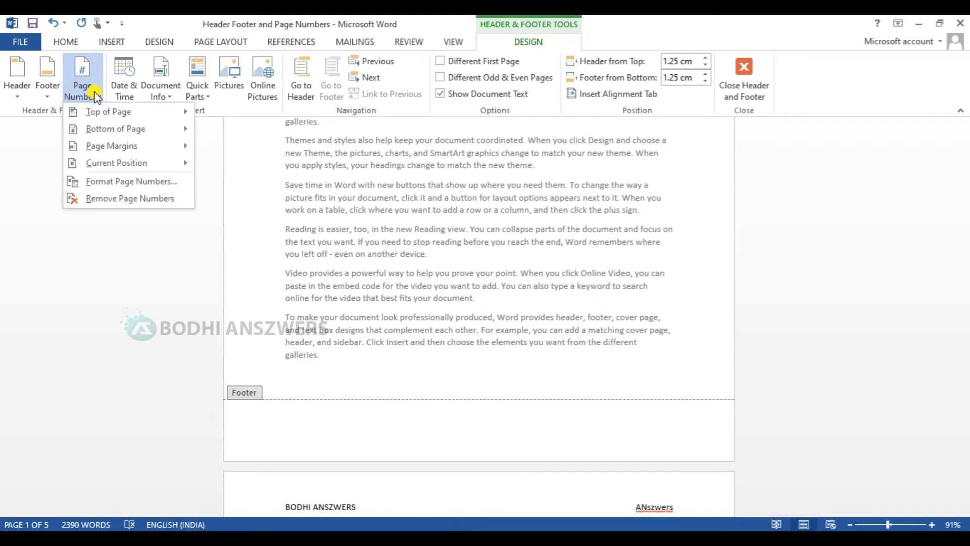
mouse_move(108, 132)
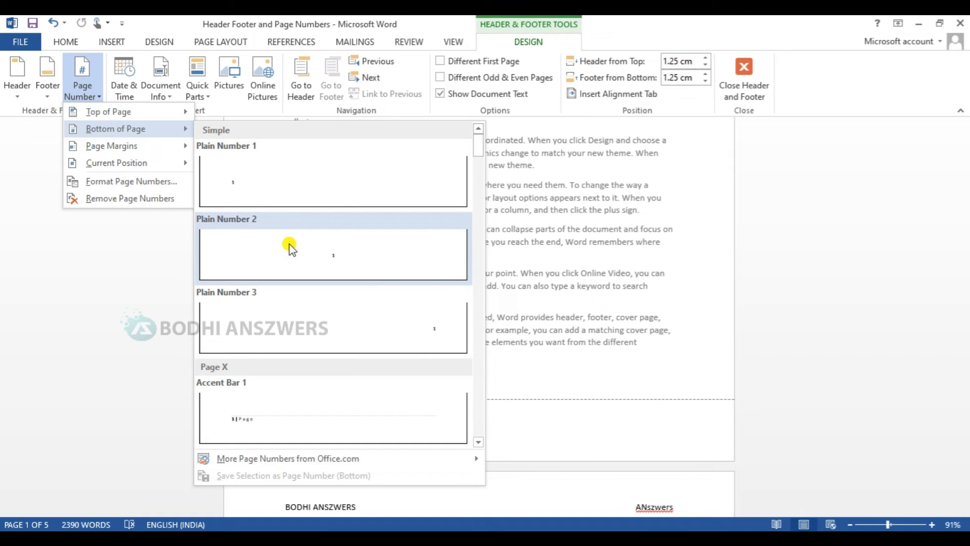
click(330, 237)
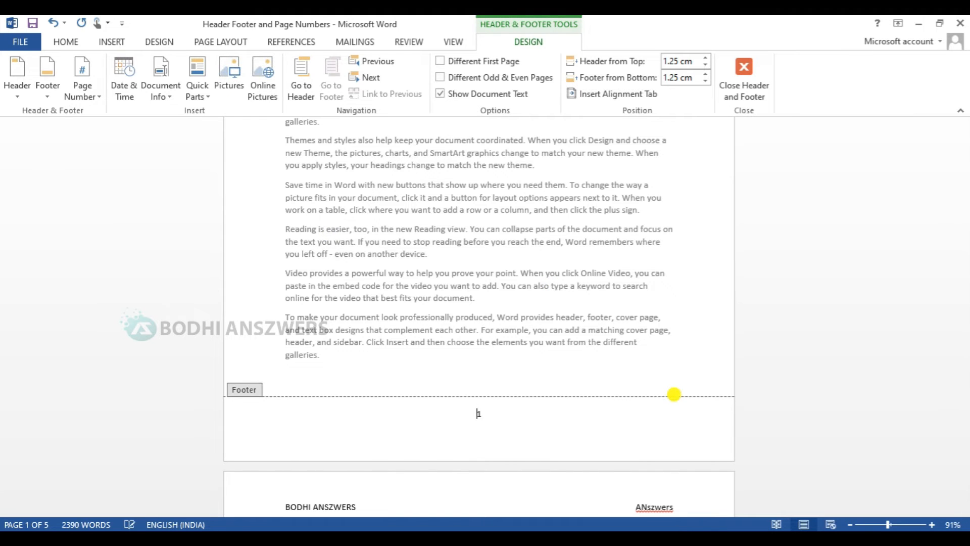
double_click(553, 386)
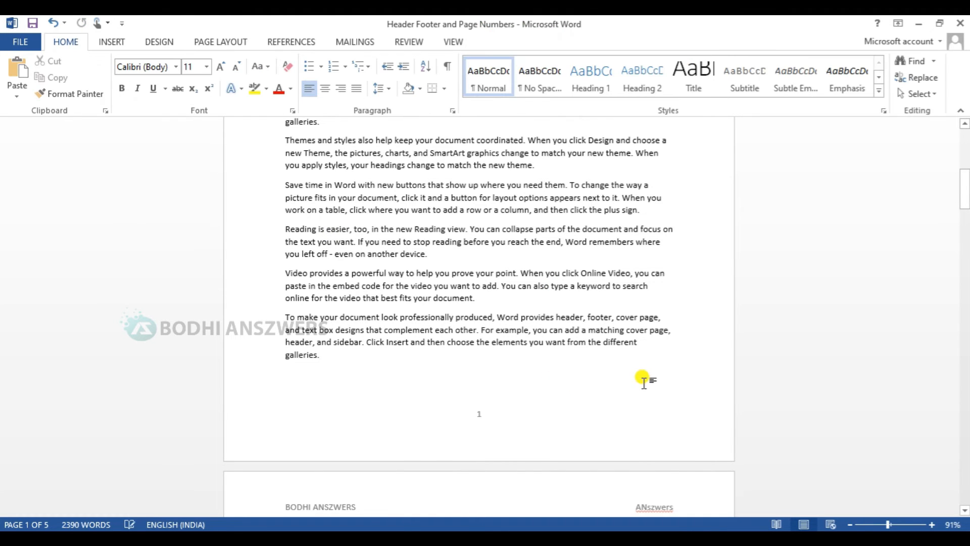
scroll(642, 380, down, 20)
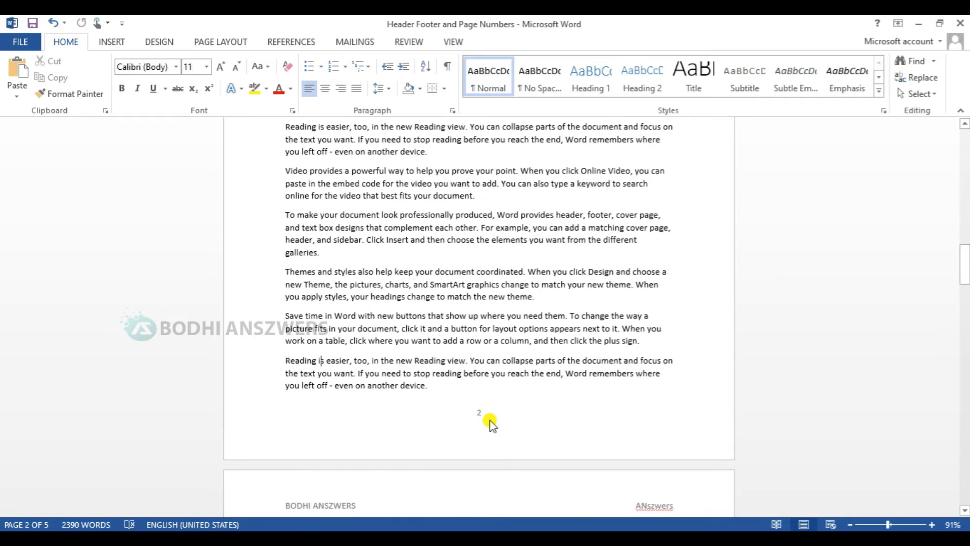
scroll(489, 419, up, 2)
scroll(490, 422, down, 20)
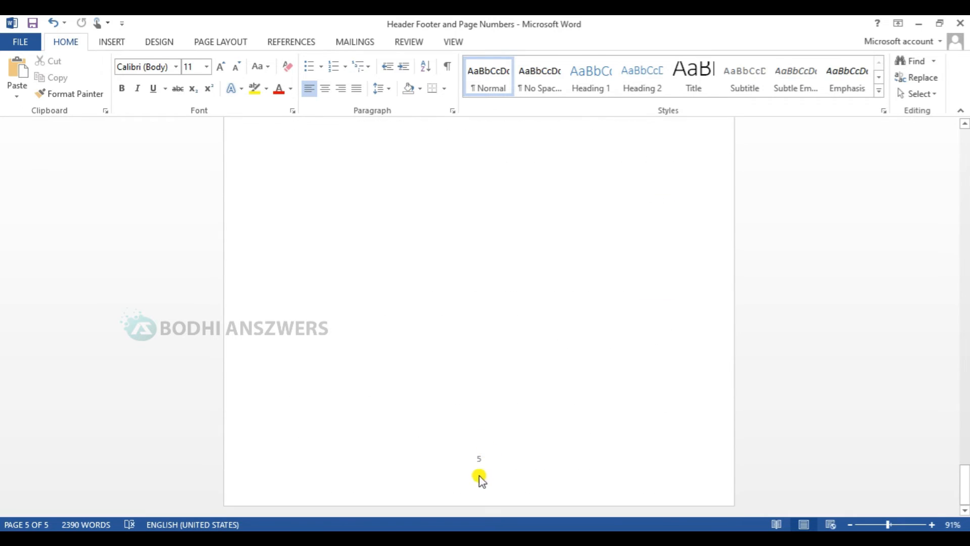
key(ctrl+Home)
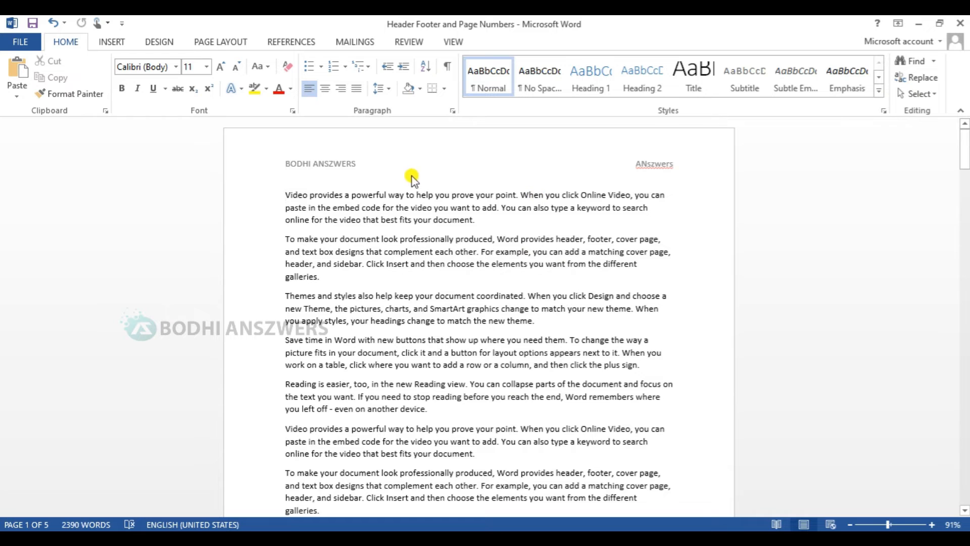
Step: Add the auto-updating date 5/23/2022 on a new header line beneath BODHI ANSZWERS
double_click(362, 161)
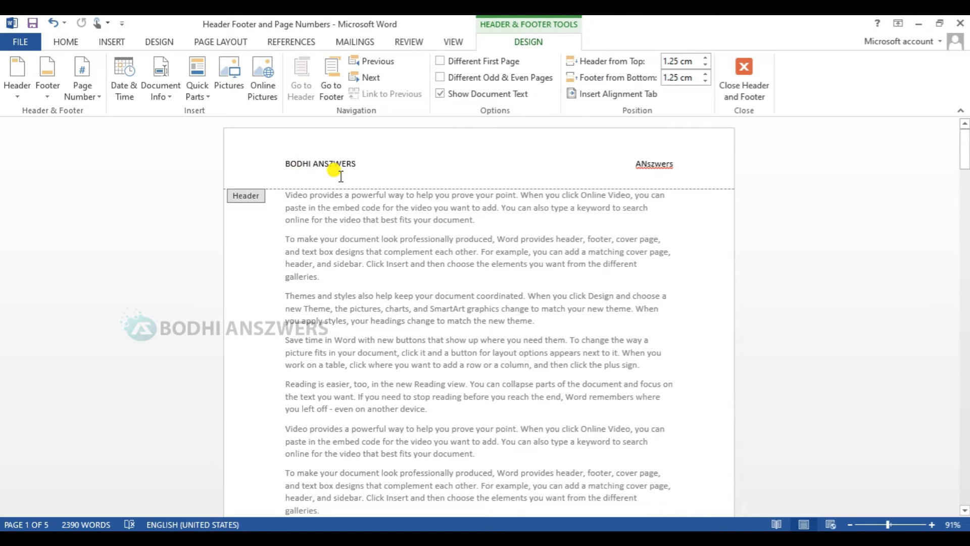
click(360, 164)
key(Return)
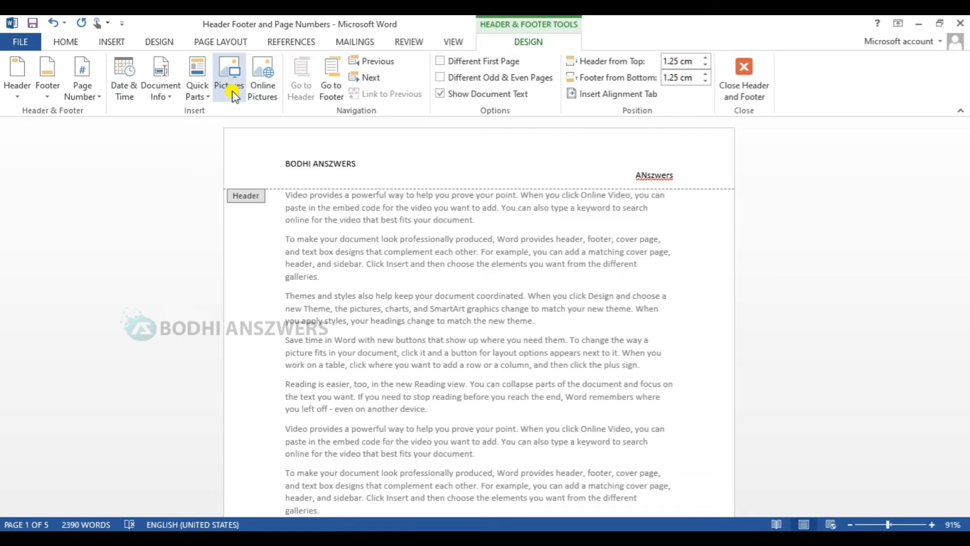
click(120, 101)
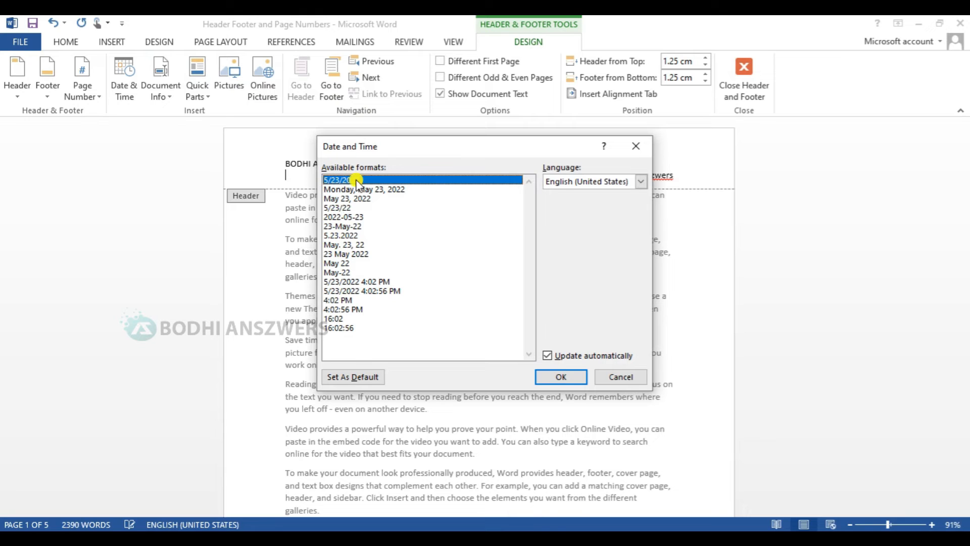
click(556, 356)
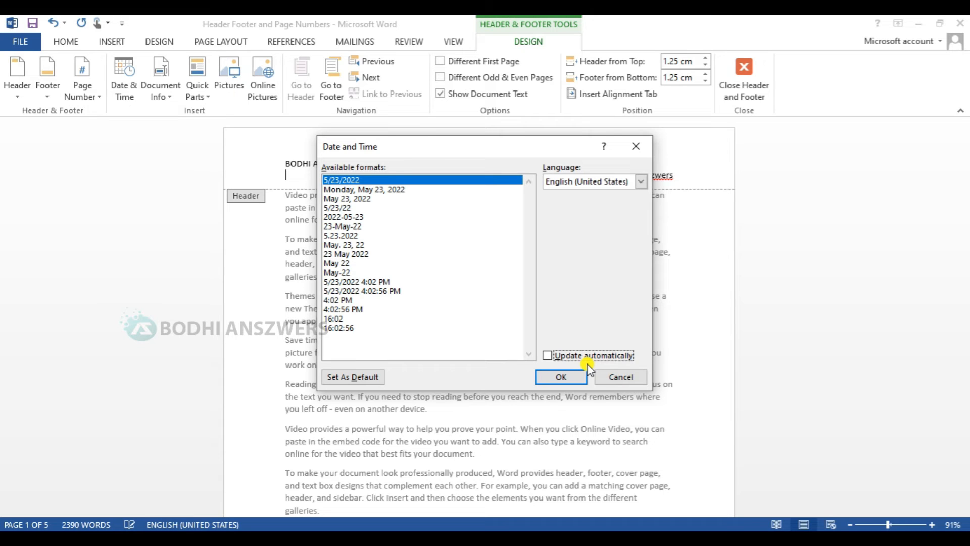
click(548, 355)
click(553, 377)
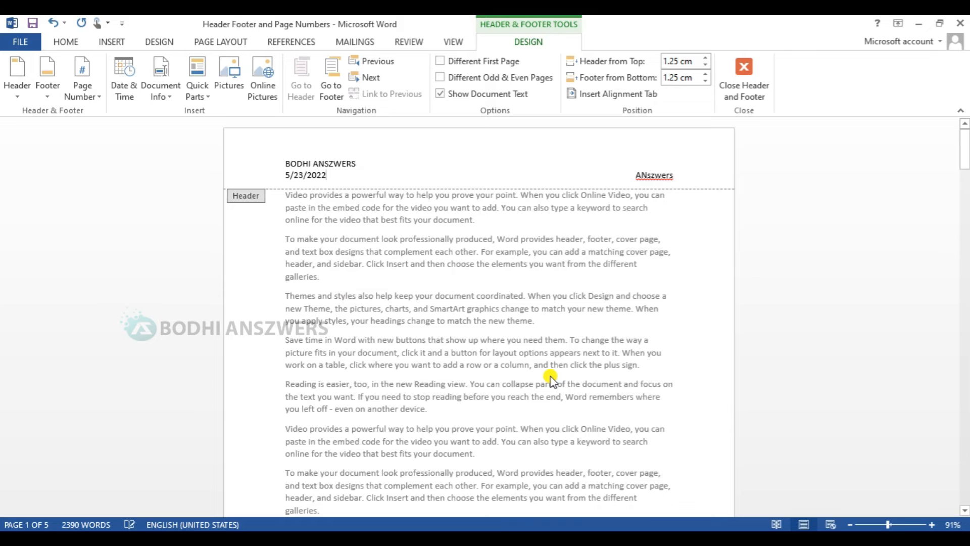
double_click(581, 227)
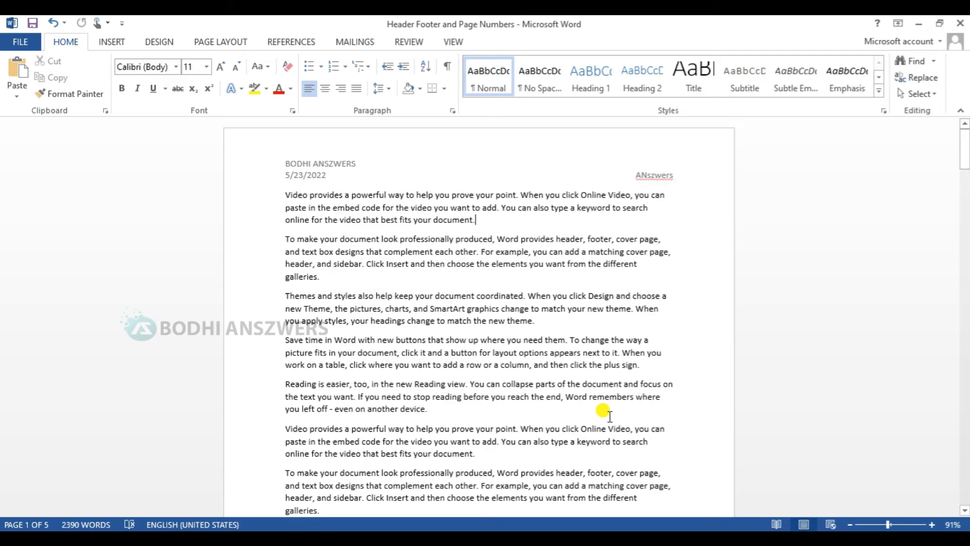
Step: Scroll to page 3 and reopen header and footer editing from its footer
scroll(851, 335, down, 4)
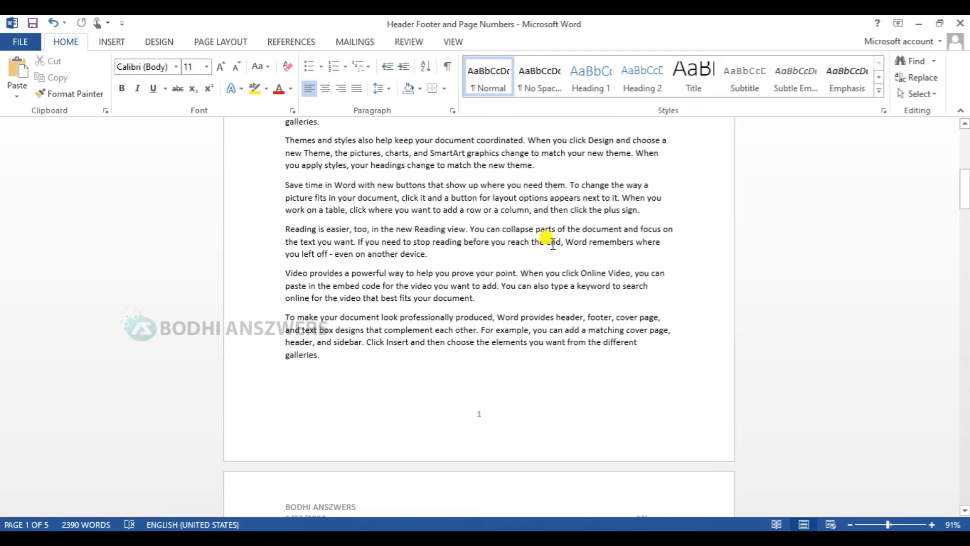
click(966, 341)
click(967, 341)
click(967, 346)
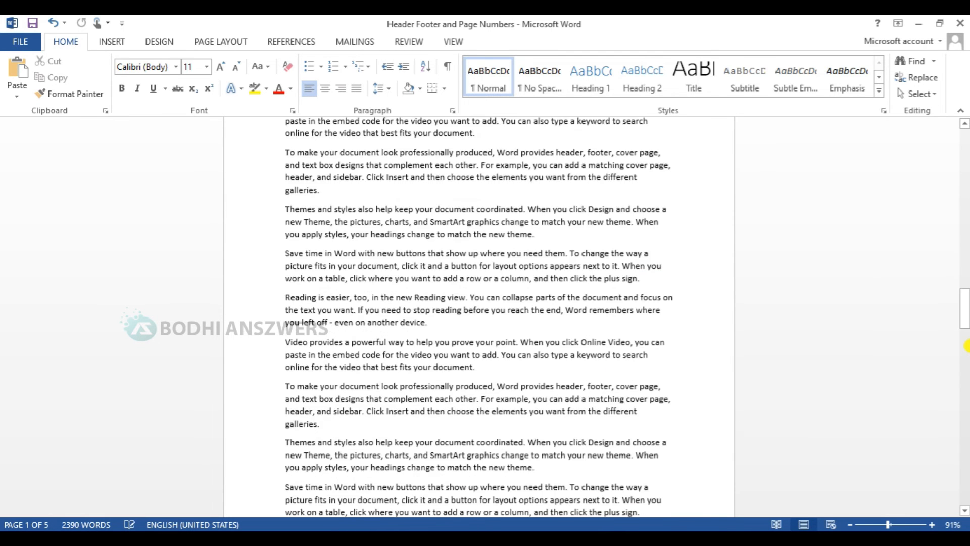
click(967, 345)
click(502, 327)
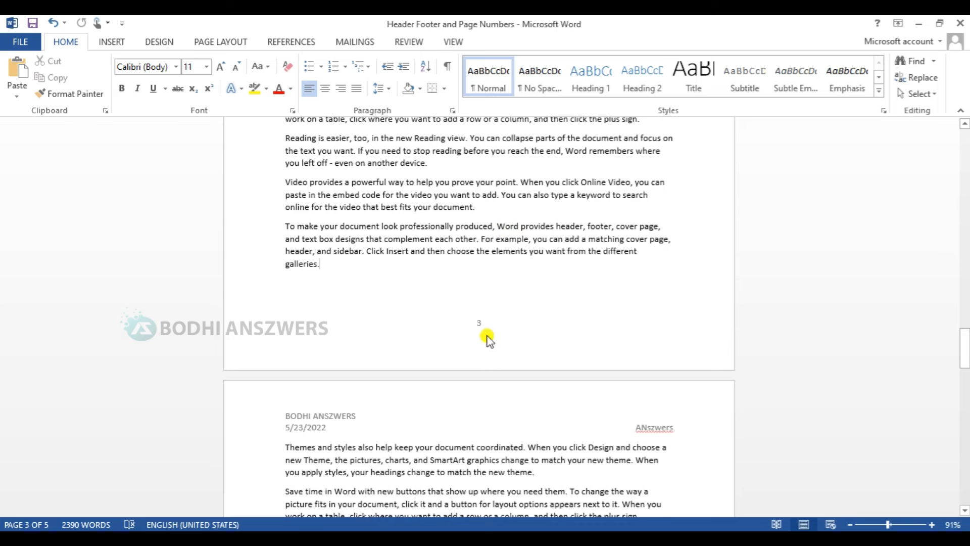
double_click(497, 362)
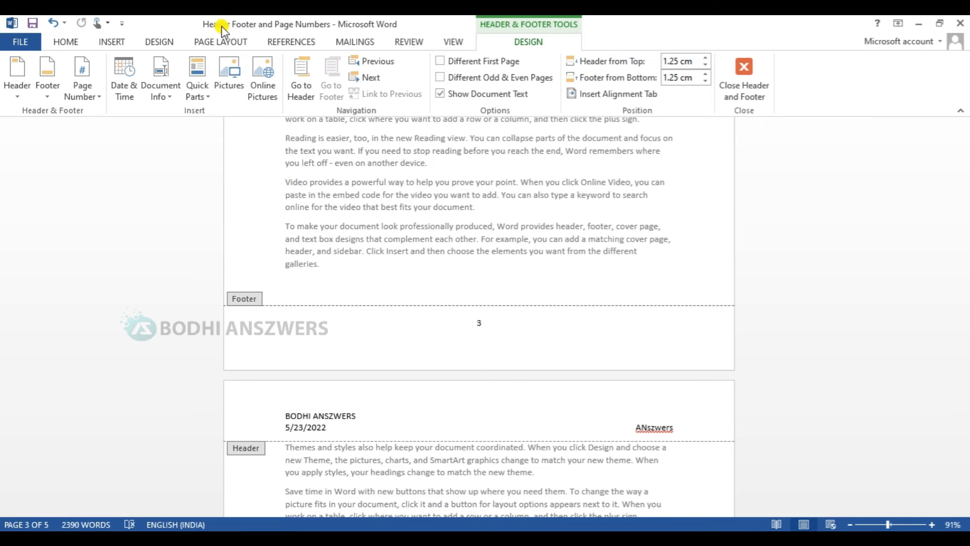
click(215, 43)
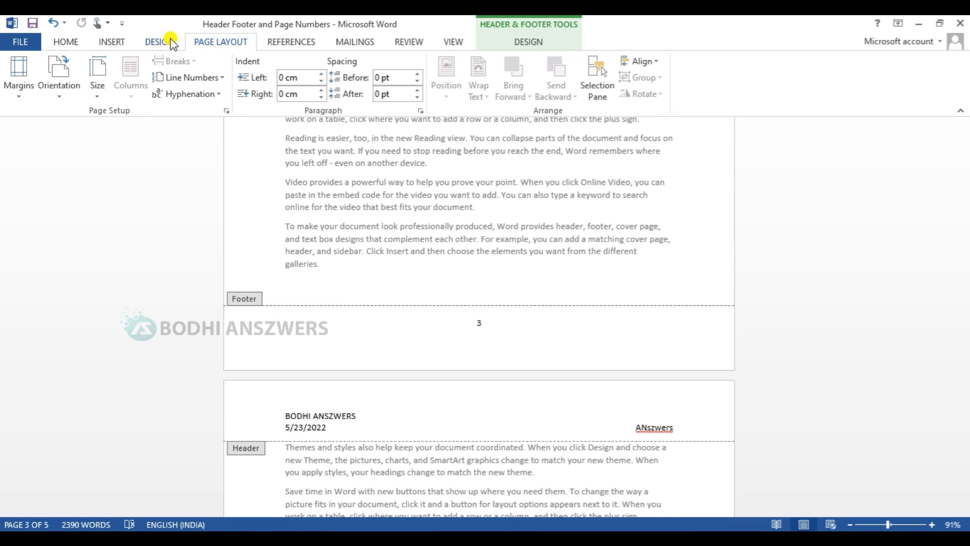
Step: Insert a Next Page section break after the paragraph ending "galleries." on page 3
double_click(553, 291)
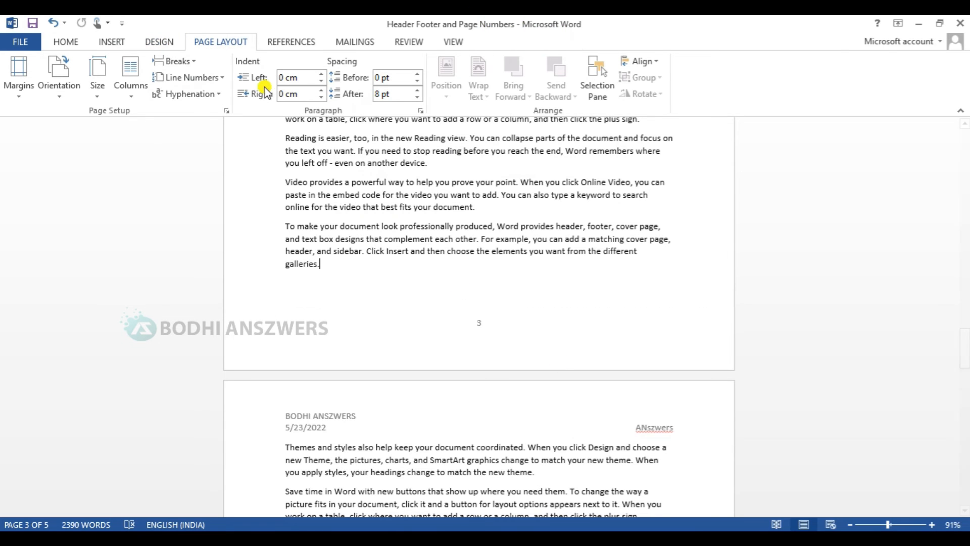
click(178, 60)
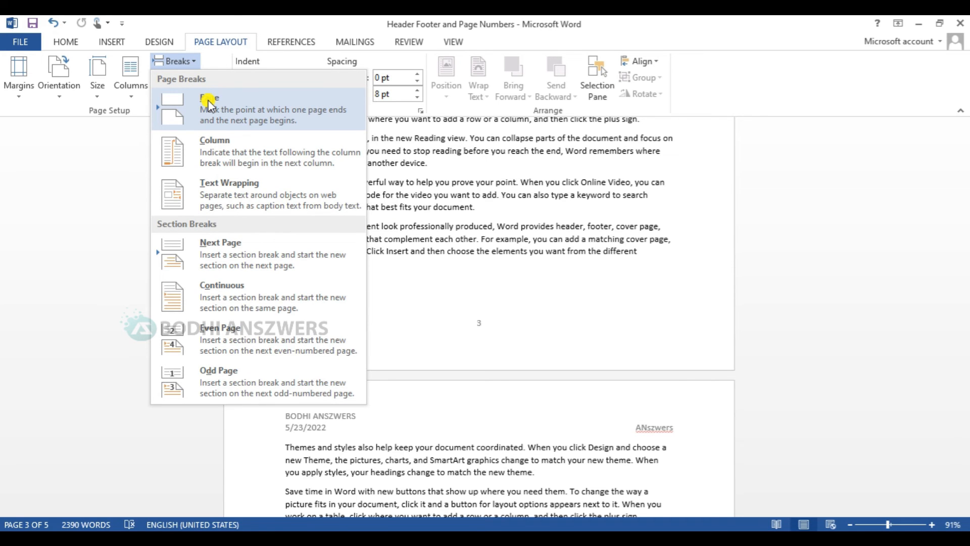
click(218, 259)
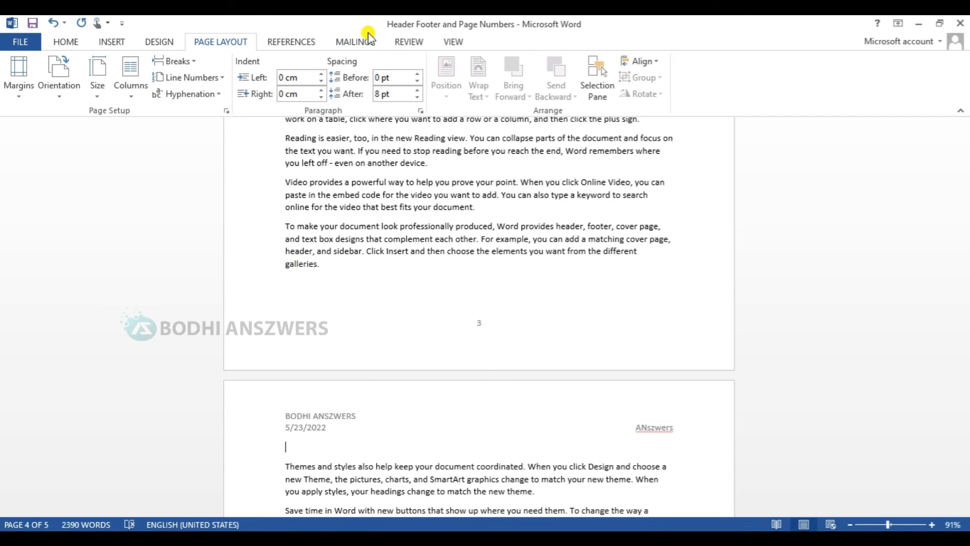
Step: Set the new section's page numbering to start at 3 in Format Page Numbers
click(110, 42)
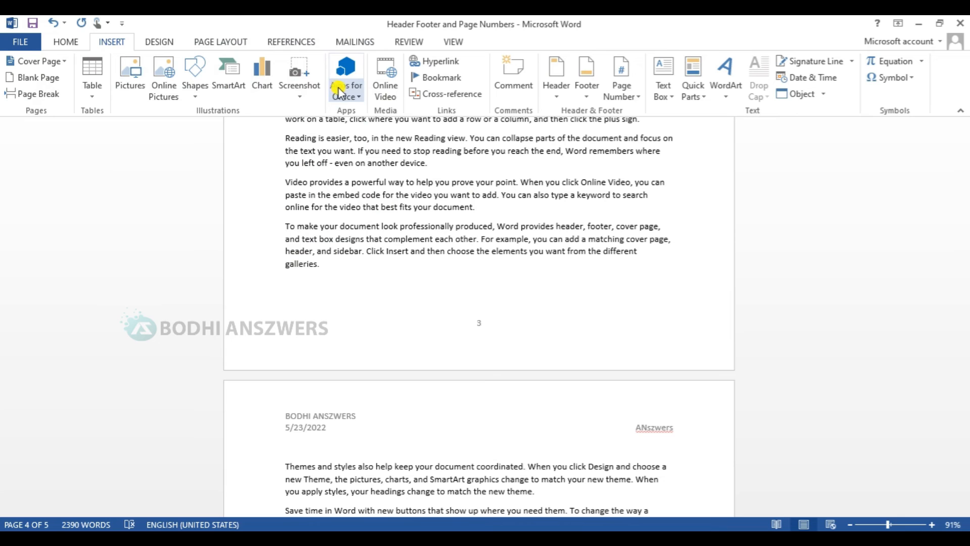
click(619, 84)
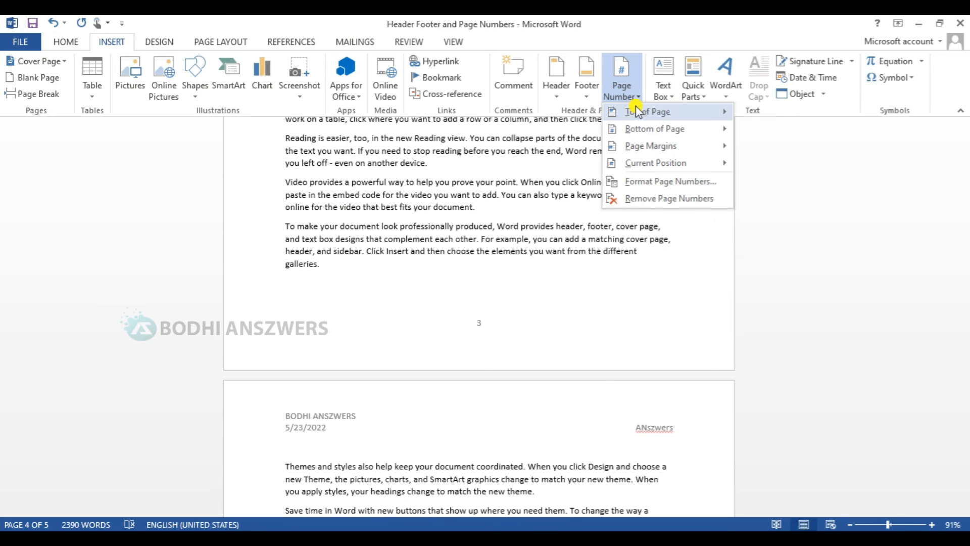
mouse_move(647, 135)
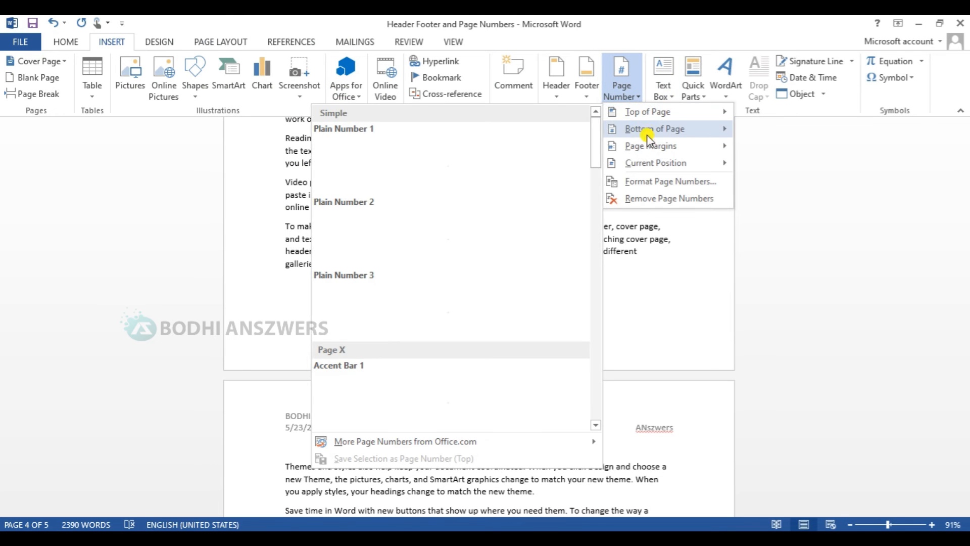
click(652, 183)
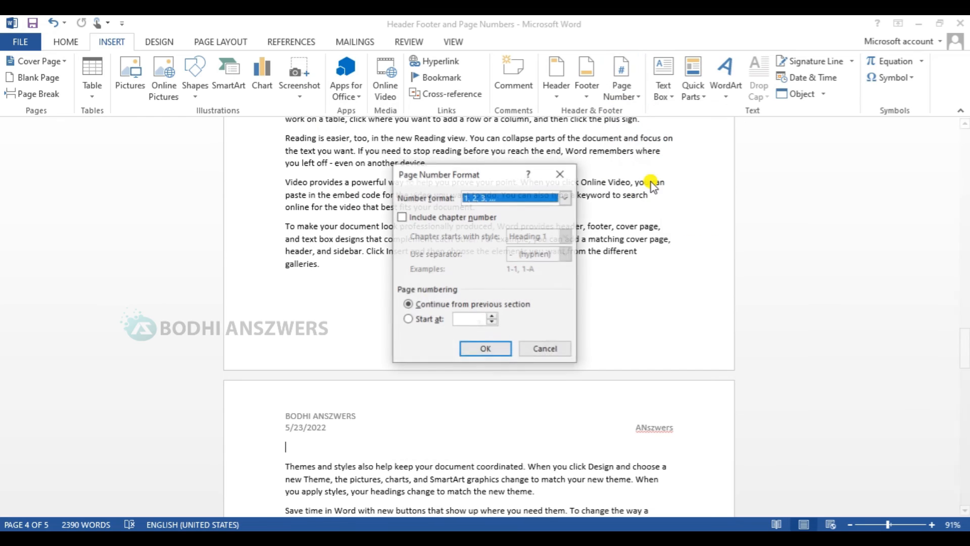
click(408, 319)
double_click(466, 317)
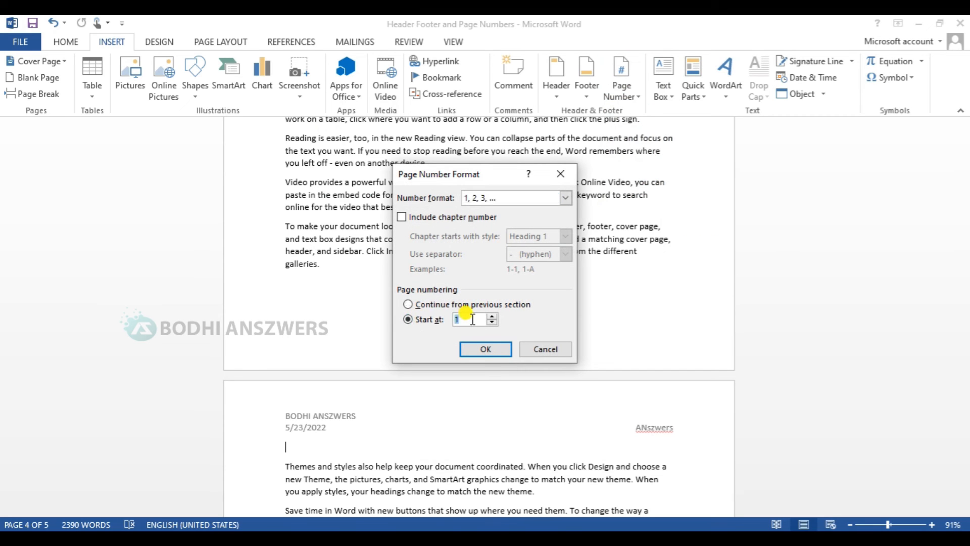
text(3)
click(499, 350)
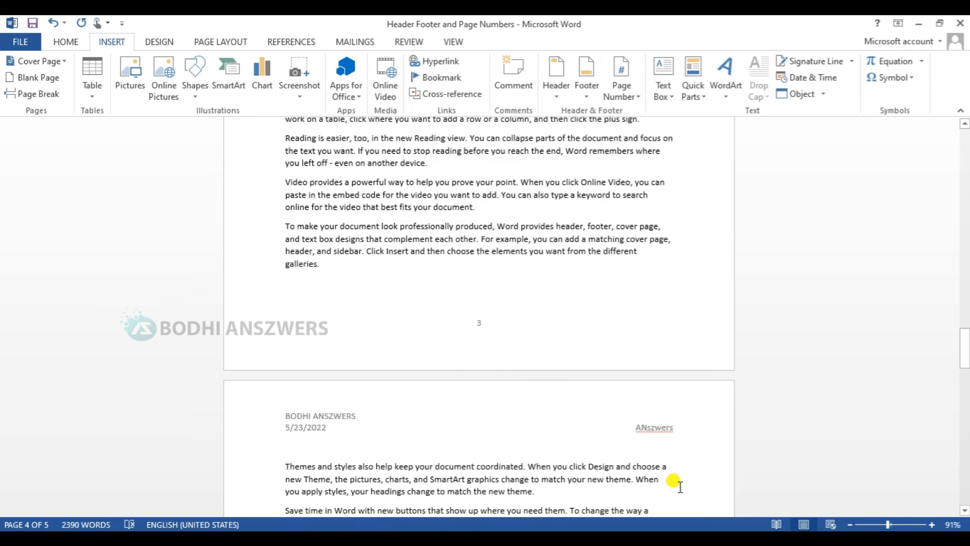
Step: Scroll through the pages to check the restarted footer page numbers
scroll(680, 486, down, 15)
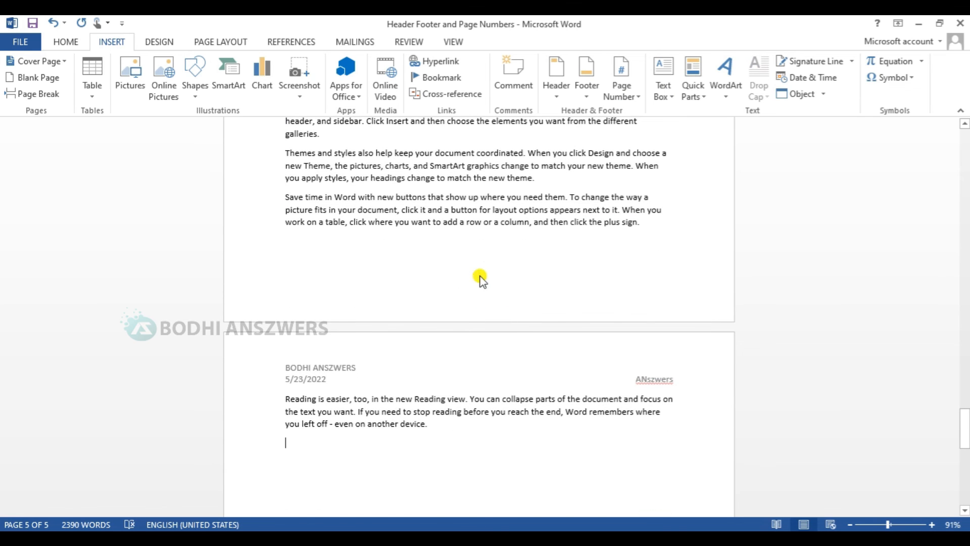
scroll(480, 277, down, 5)
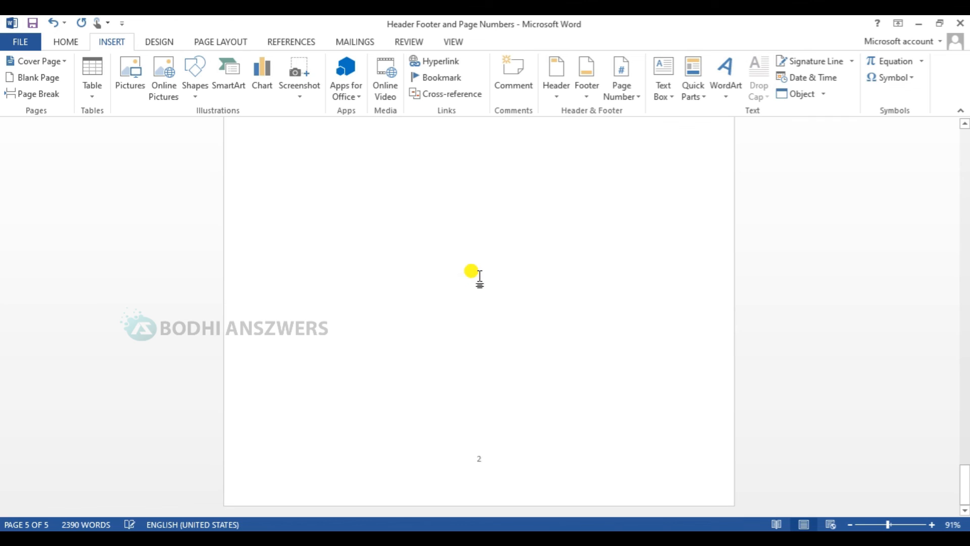
scroll(515, 412, up, 5)
scroll(515, 412, up, 15)
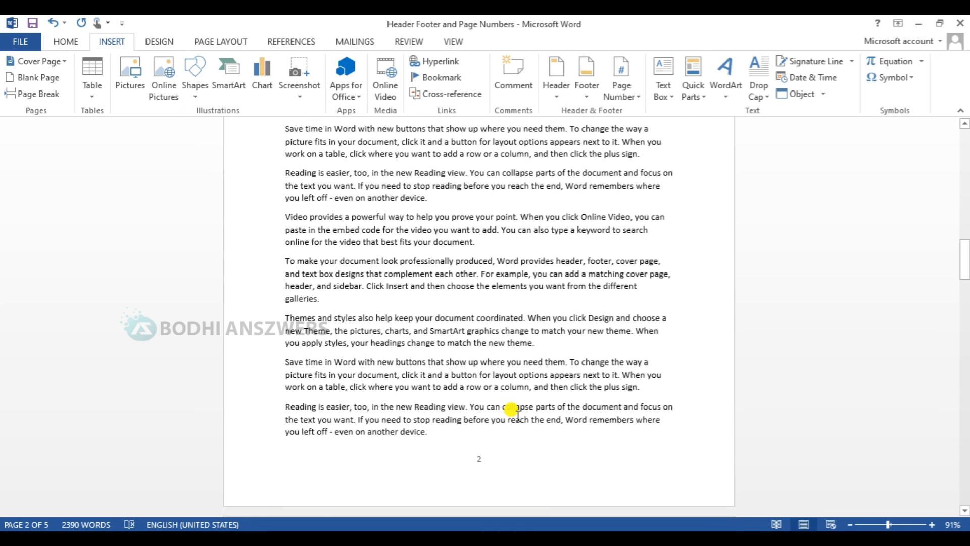
scroll(518, 413, up, 10)
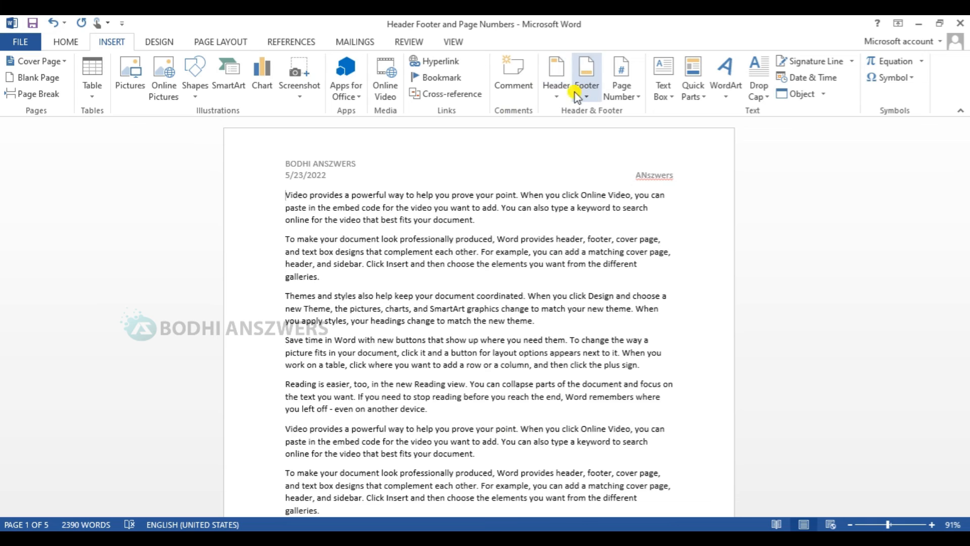
click(556, 96)
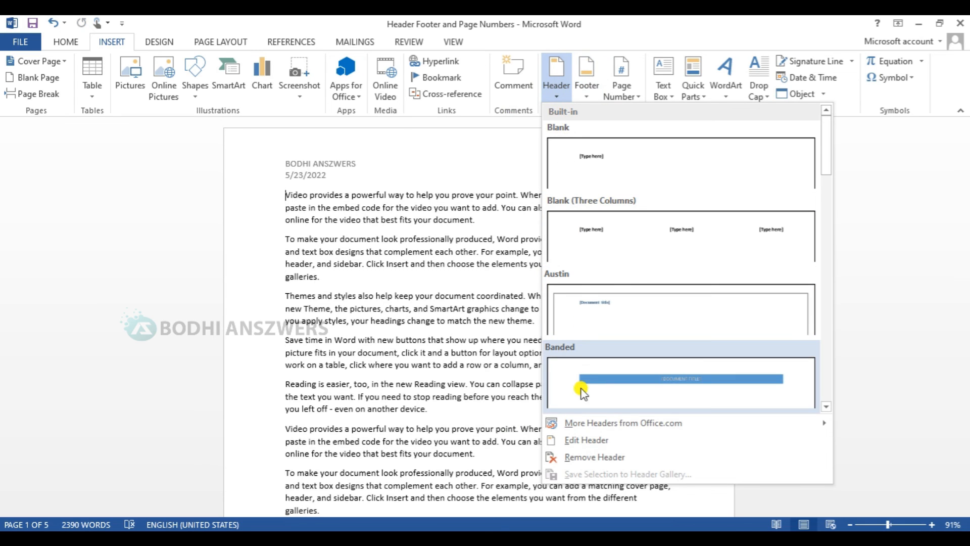
Step: Strip the name-and-date header and the footer page numbers from every page
click(576, 457)
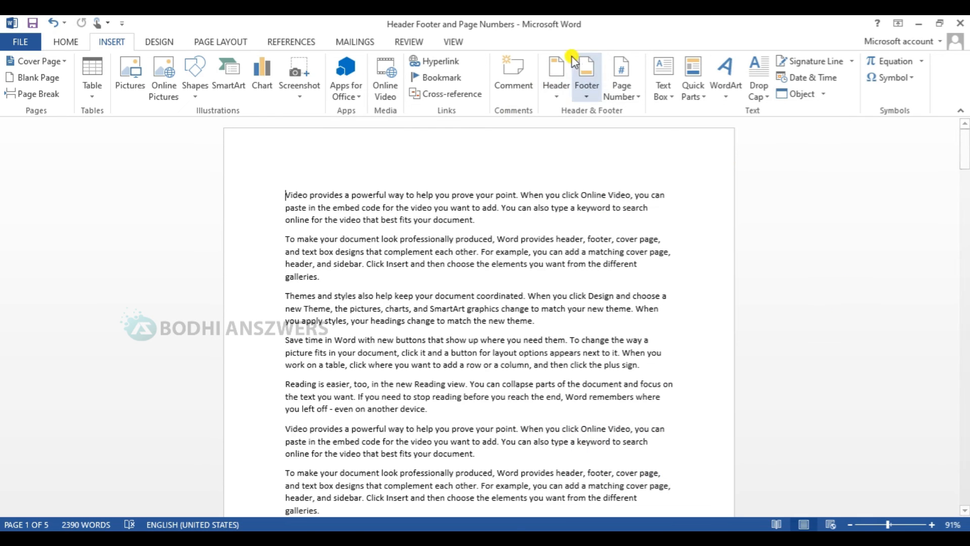
scroll(966, 291, down, 10)
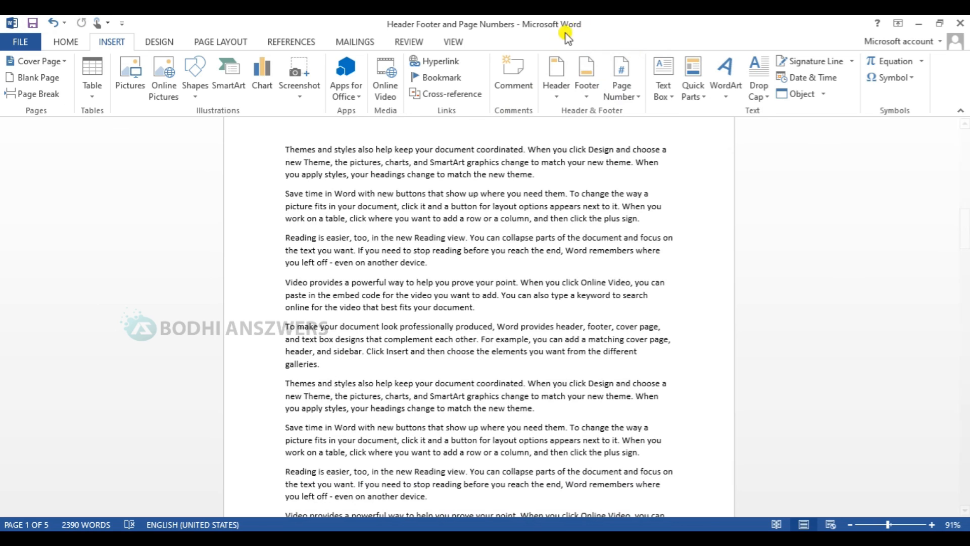
click(619, 87)
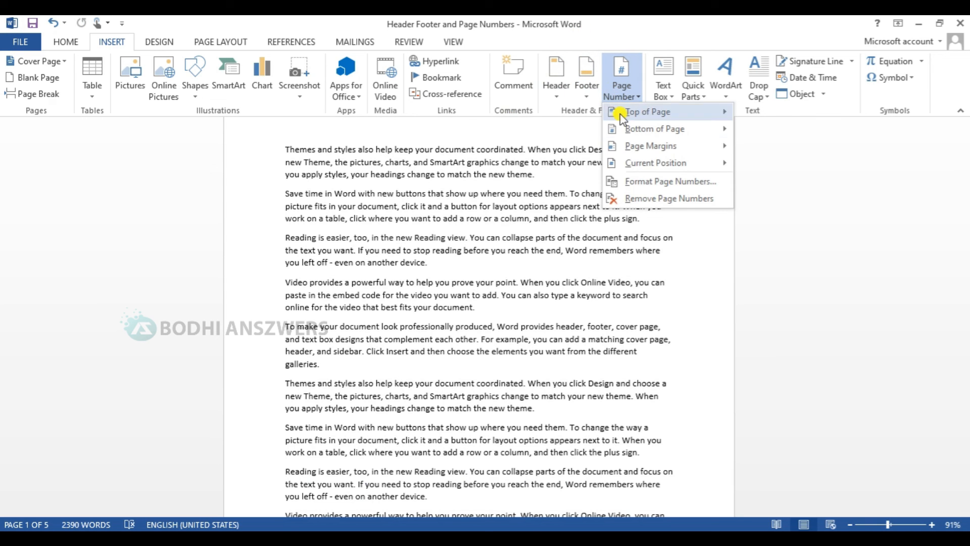
click(634, 197)
scroll(581, 329, down, 3)
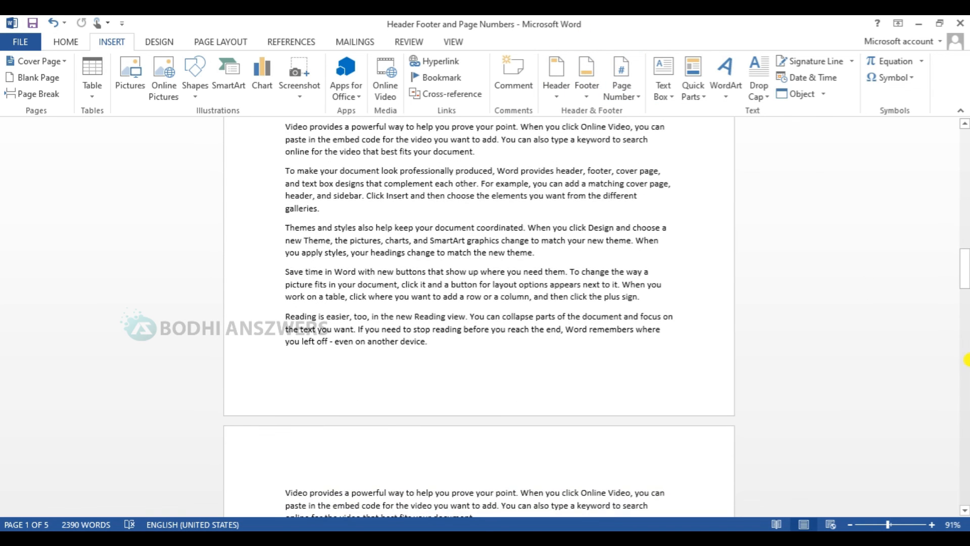
drag(965, 222, 965, 147)
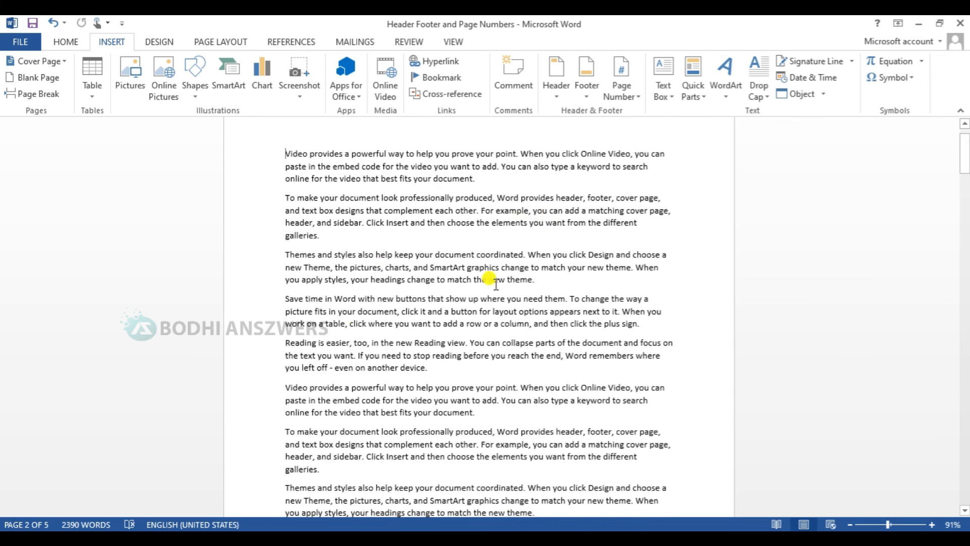